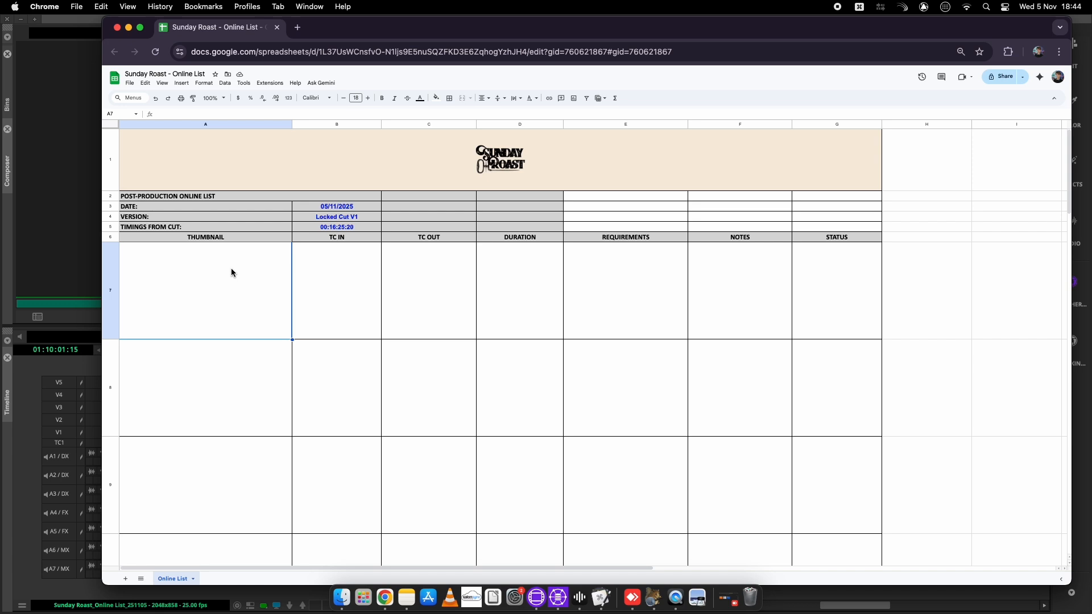
Bring the Avid Media Composer window with the Sunday Roast cut in front of Chrome
left_click(62, 195)
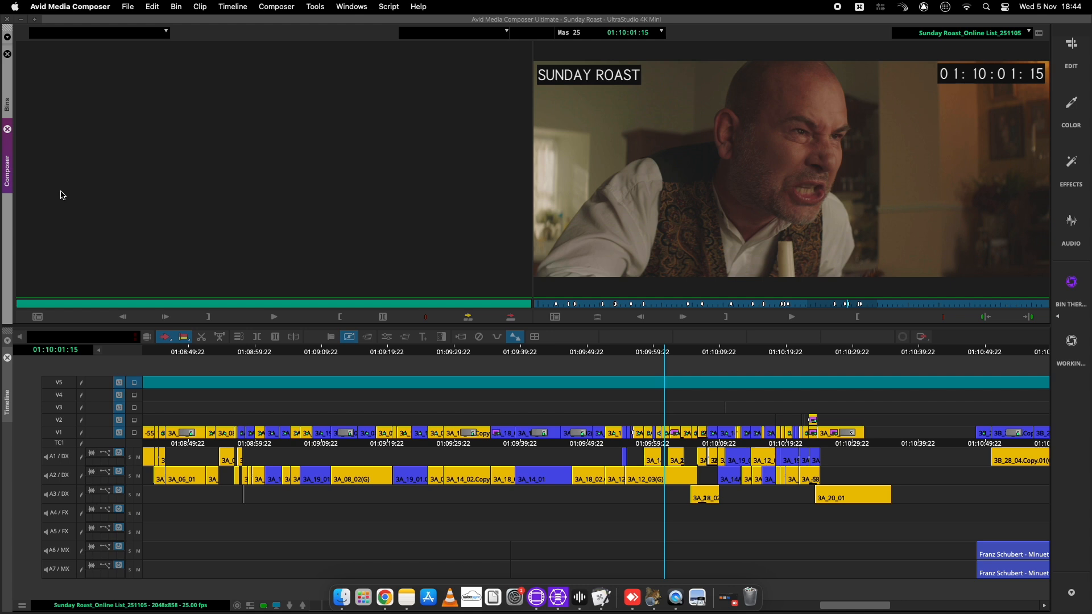
Move the playhead to 01:10:23:15, open TL ClipNotes, and select the first clip 02_26_01(G)
left_click(717, 352)
left_click_drag(738, 356, 812, 360)
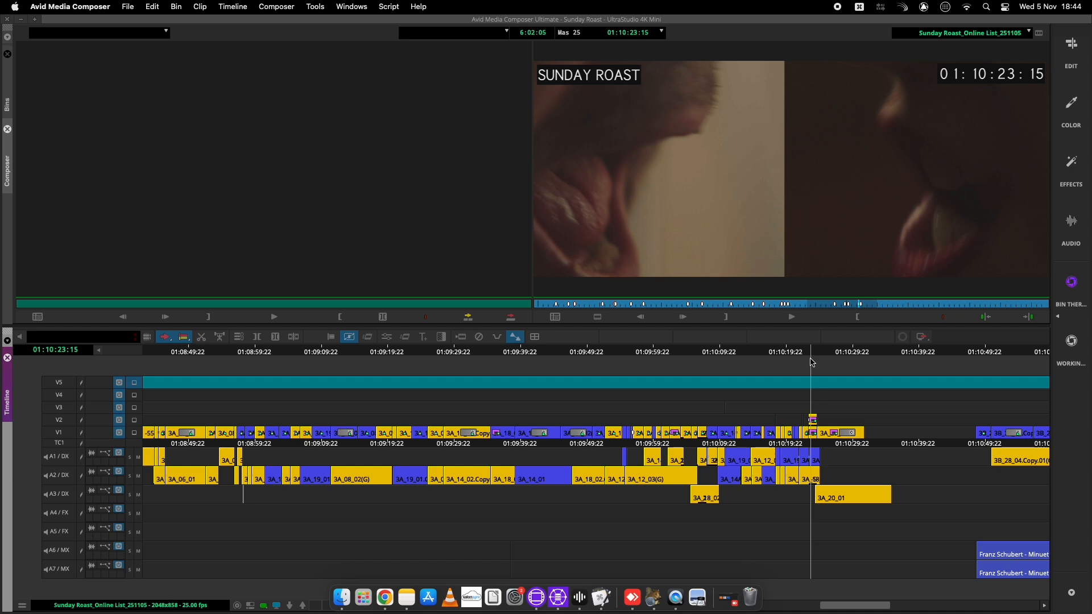
key("F5")
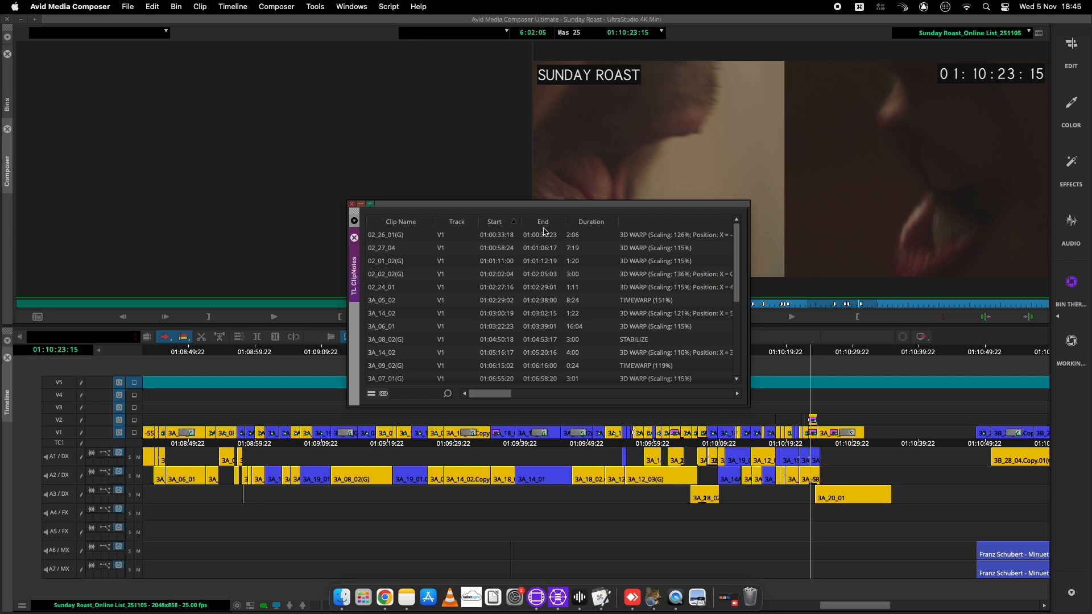
left_click(670, 237)
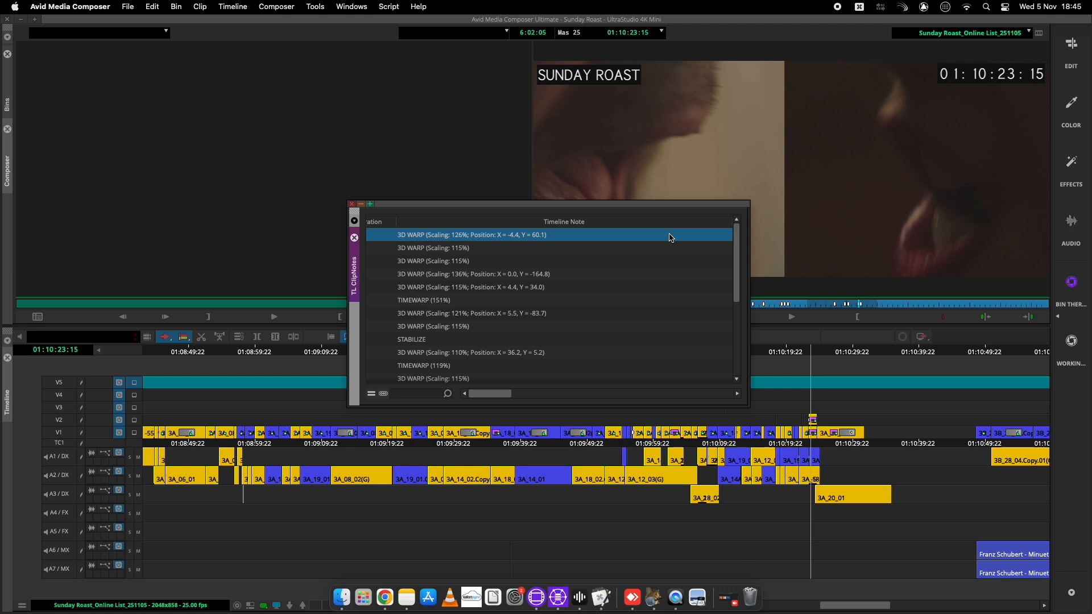
Add the Frame column to the TL ClipNotes list and scroll through the clip thumbnails
right_click(375, 223)
left_click(409, 239)
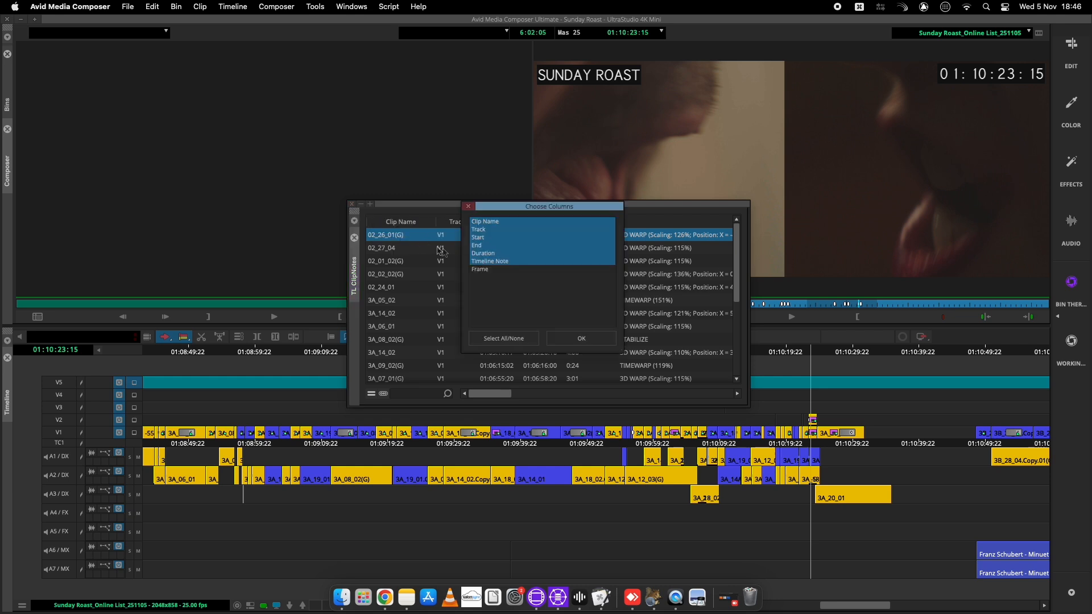
left_click(513, 270)
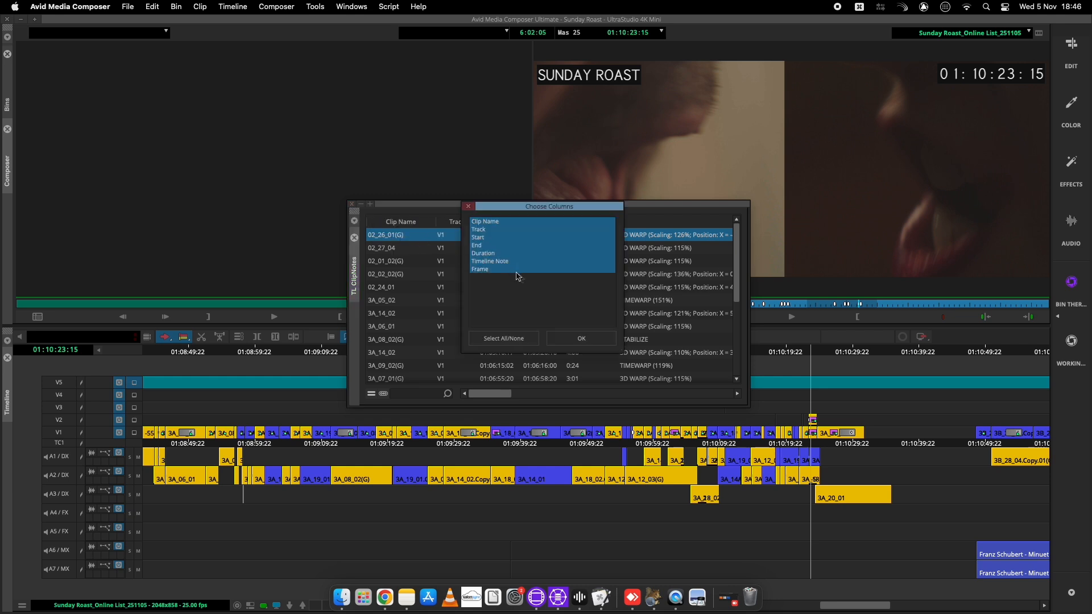
left_click(594, 340)
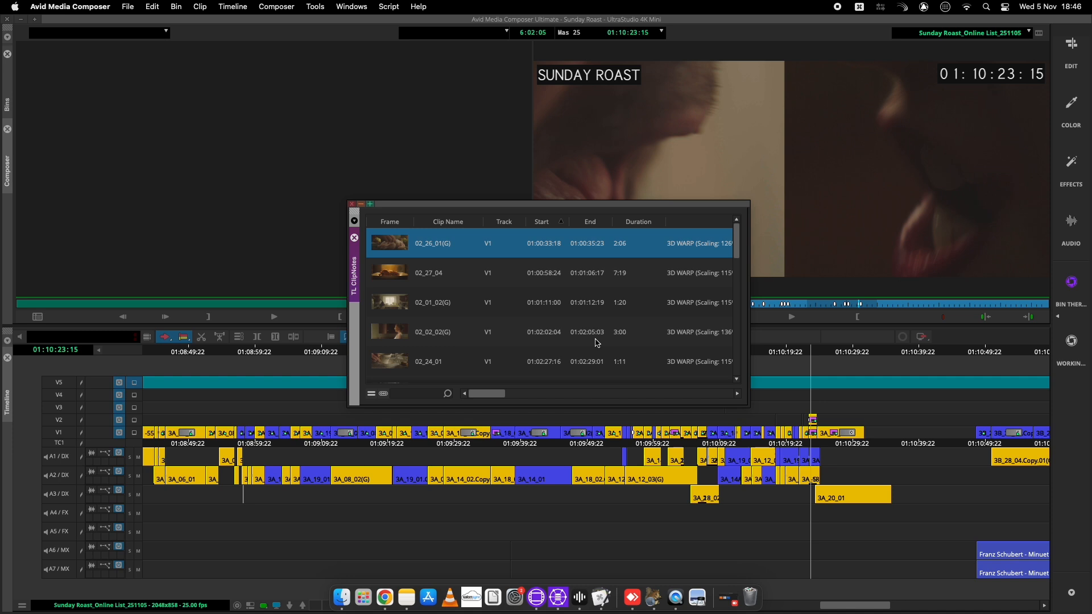
scroll(477, 309, "down", 3)
scroll(476, 309, "down", 10)
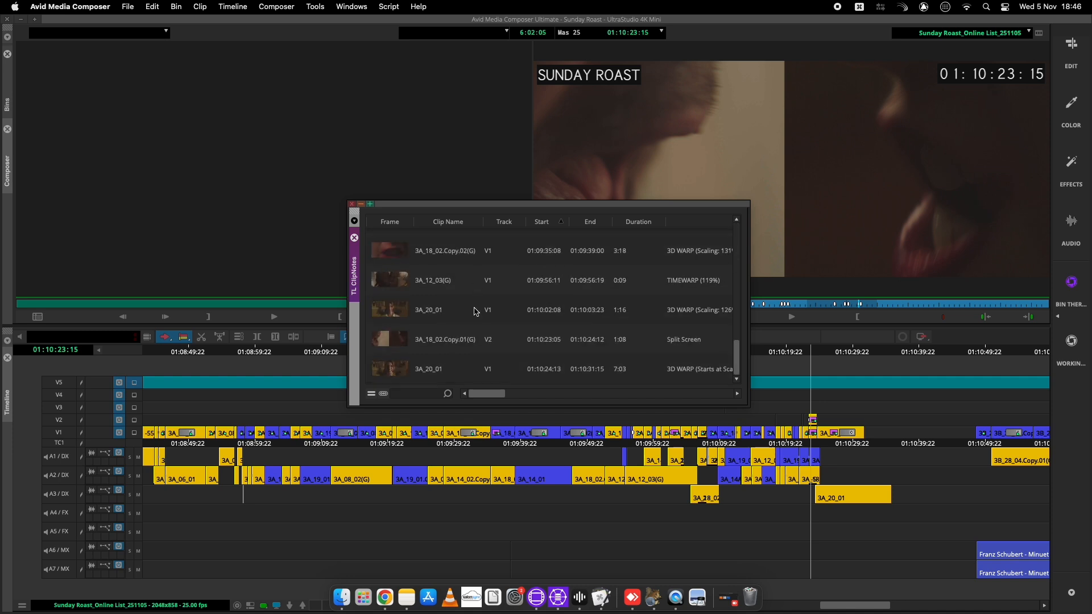
left_click(370, 394)
Export the clip notes to text as Sunday Roast_Online List_251105 and close ClipNotes
left_click(395, 397)
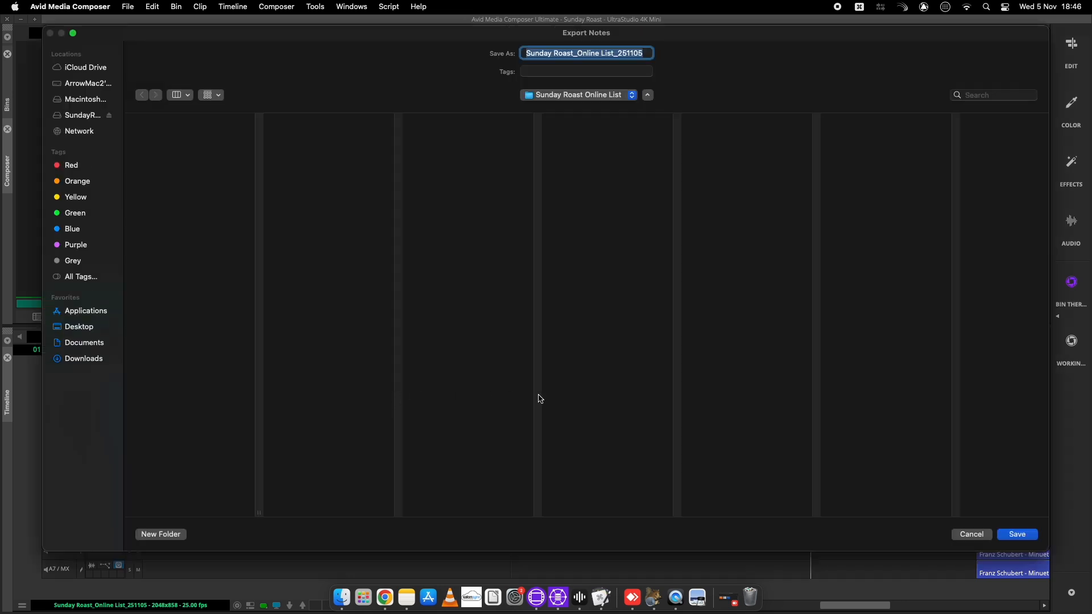
left_click(1016, 534)
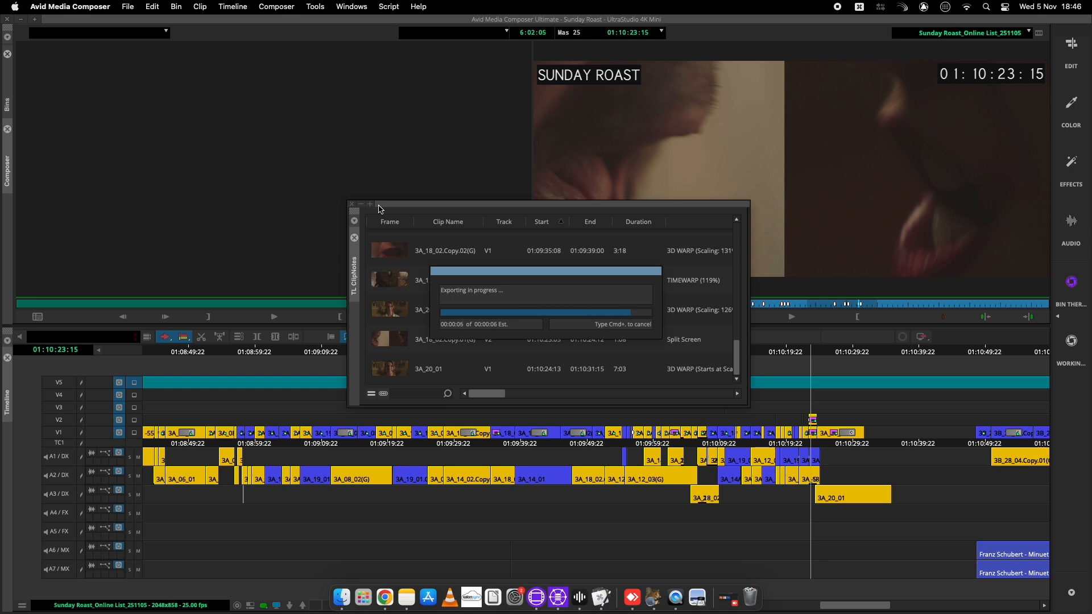
left_click(352, 203)
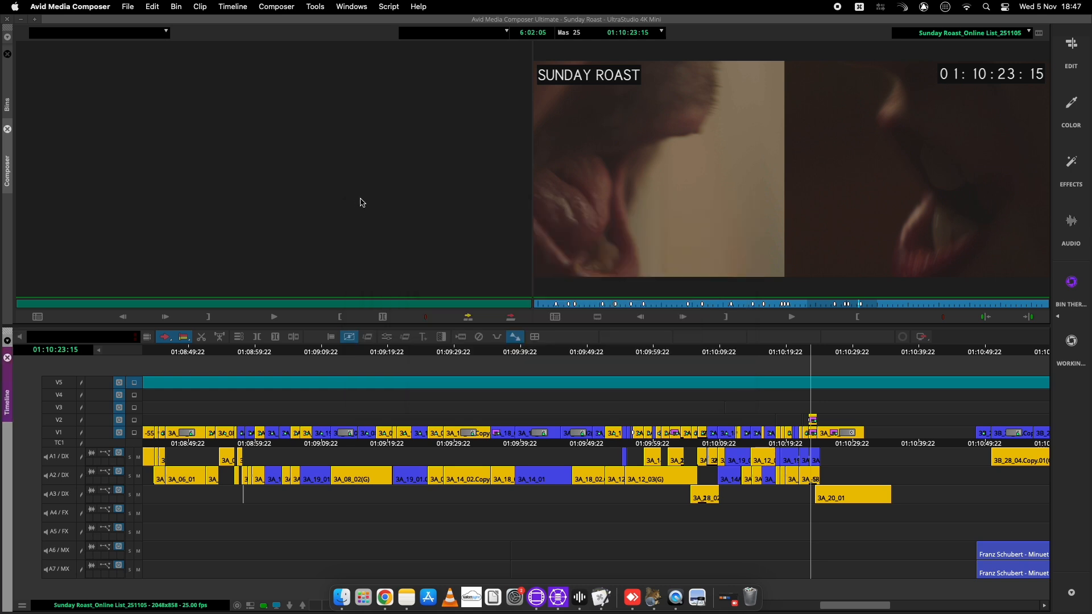
key("ctrl+Up")
left_click(480, 139)
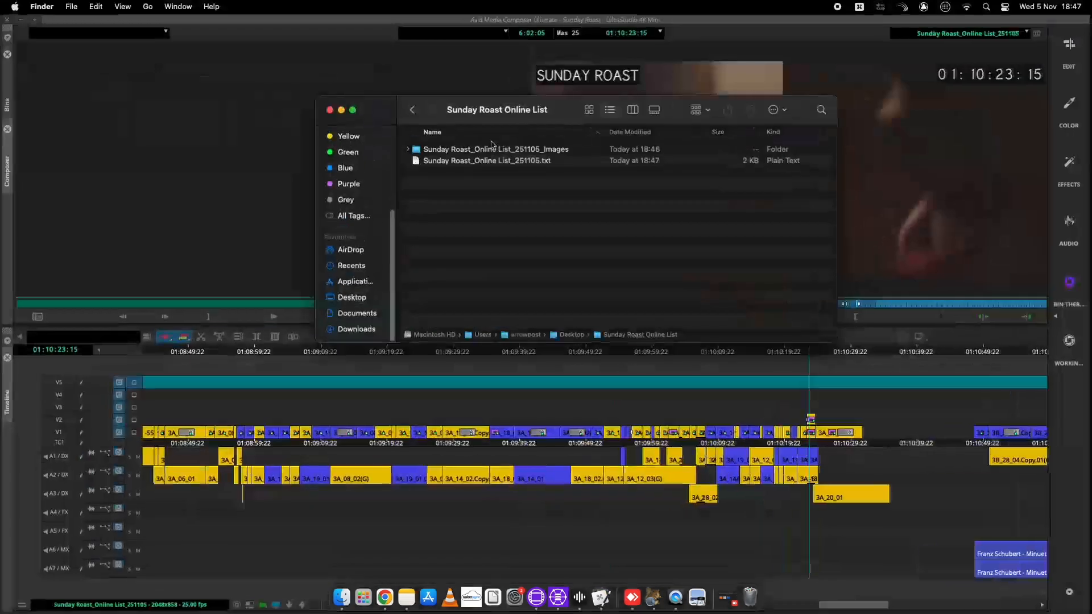
left_click(565, 163)
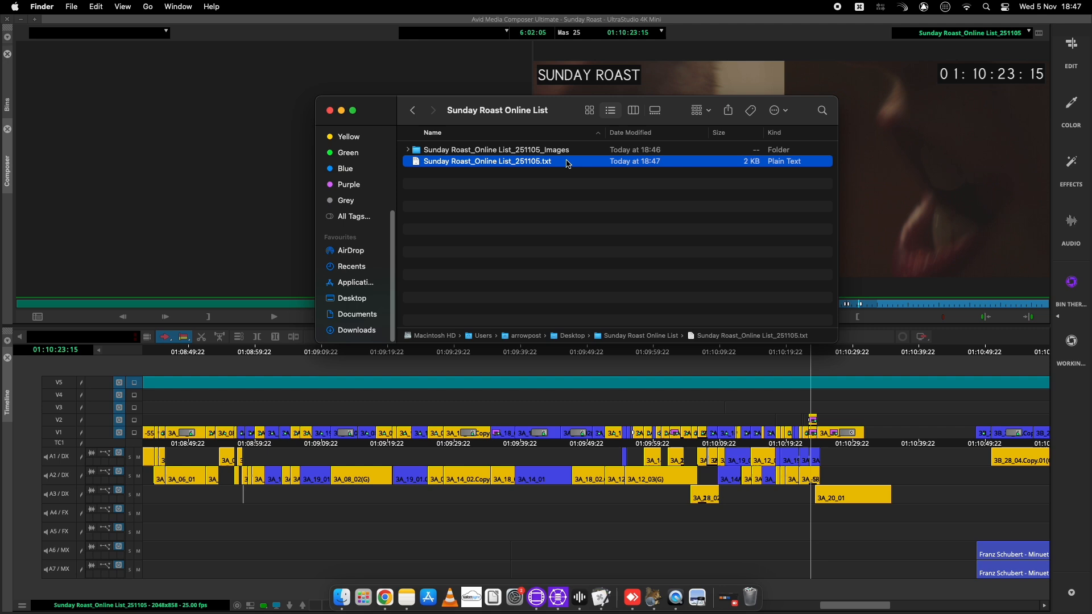
double_click(579, 151)
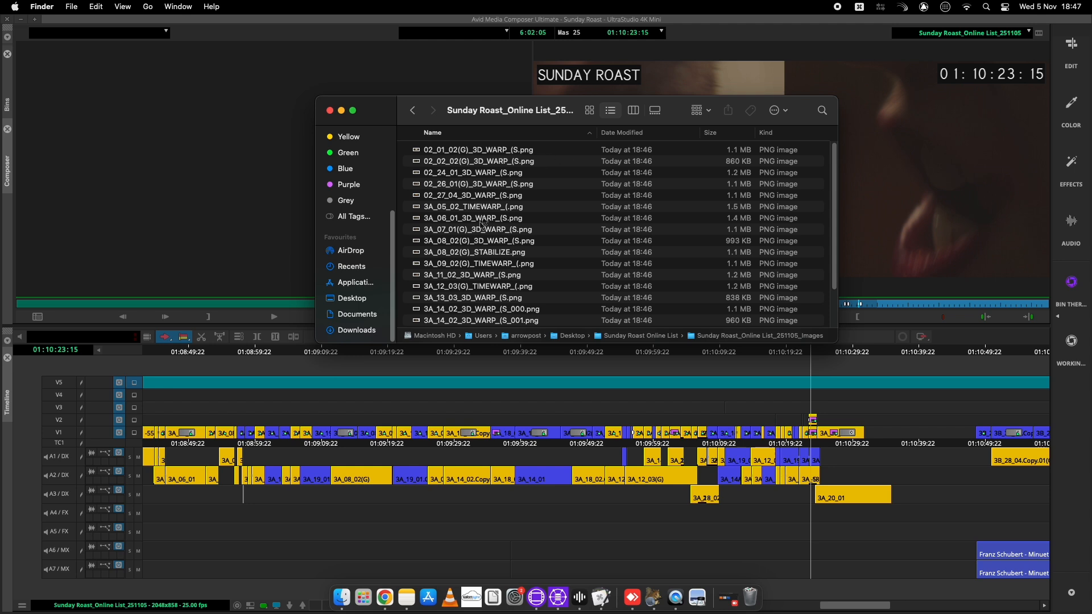
double_click(472, 298)
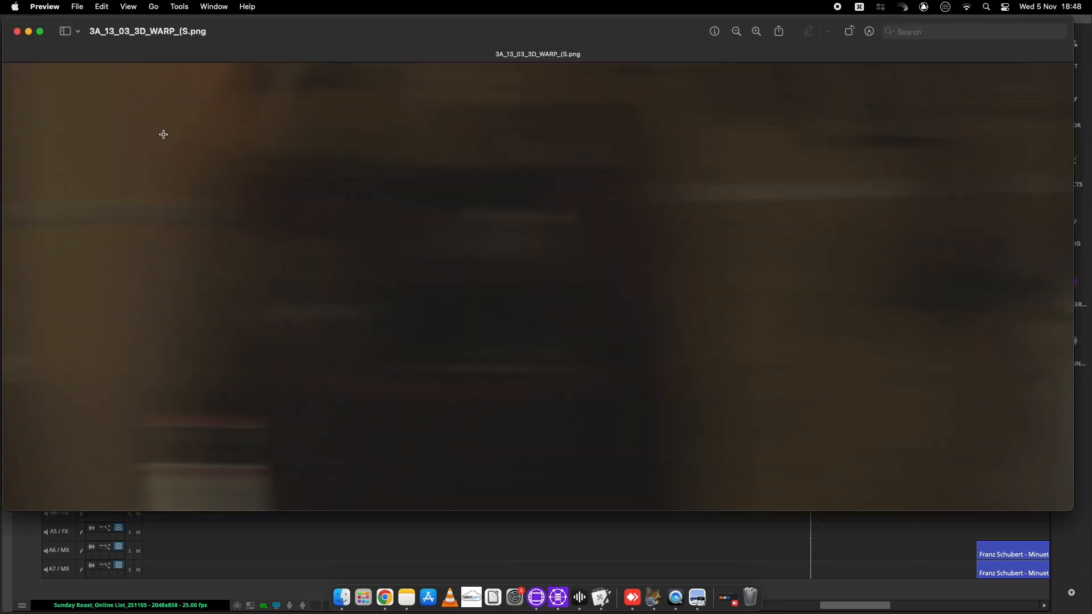
left_click(17, 31)
left_click(909, 145)
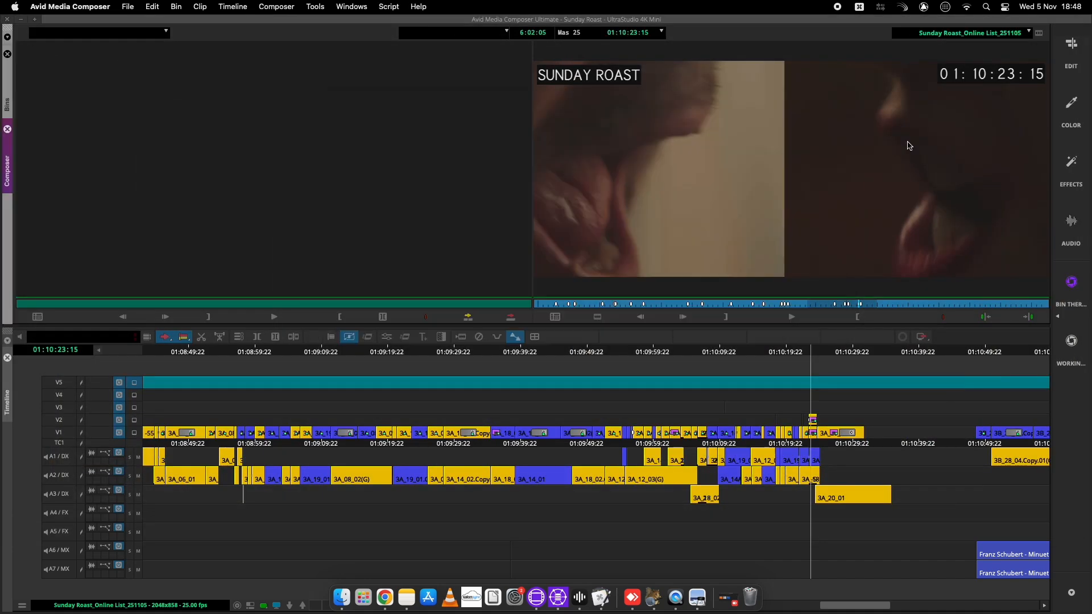
Jump to 01:07:57:00, play the 3A_13_03 shot, and zoom onto the cut at 01:07:57:22
type("01:07:57:00")
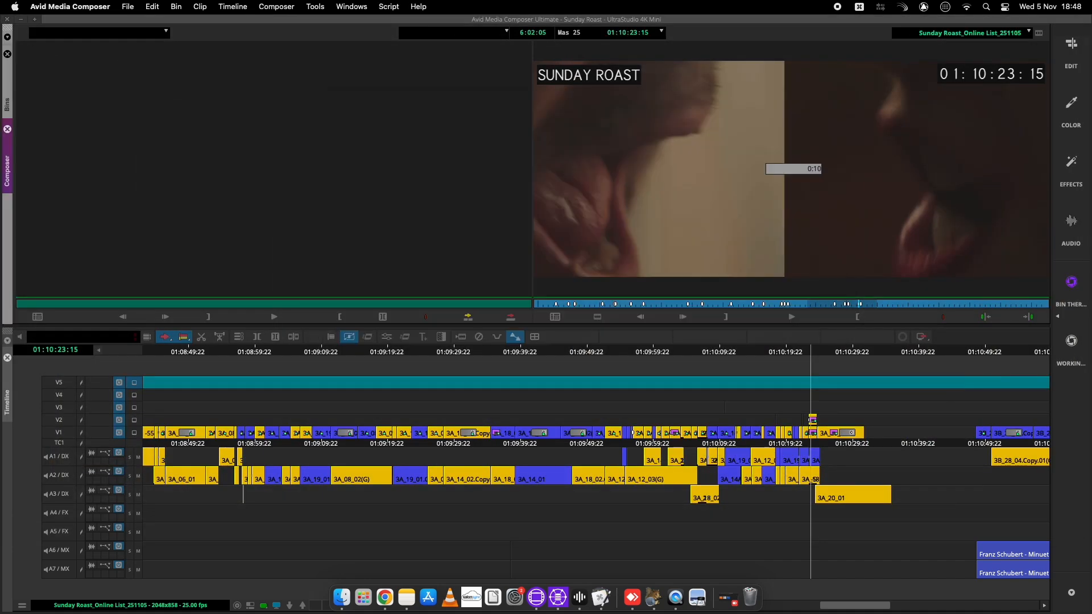
key("Return")
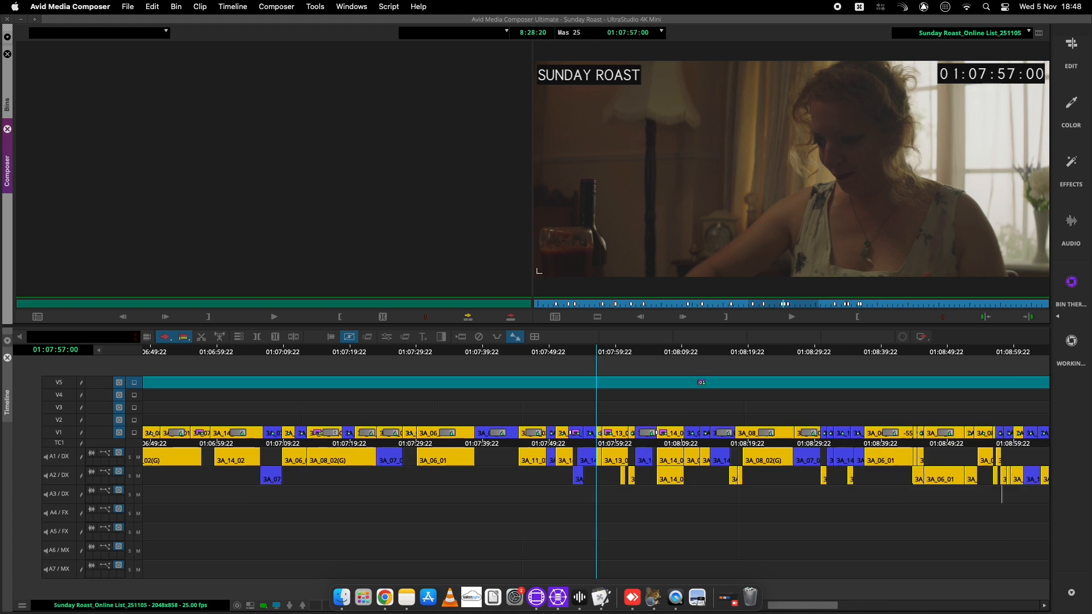
key("space")
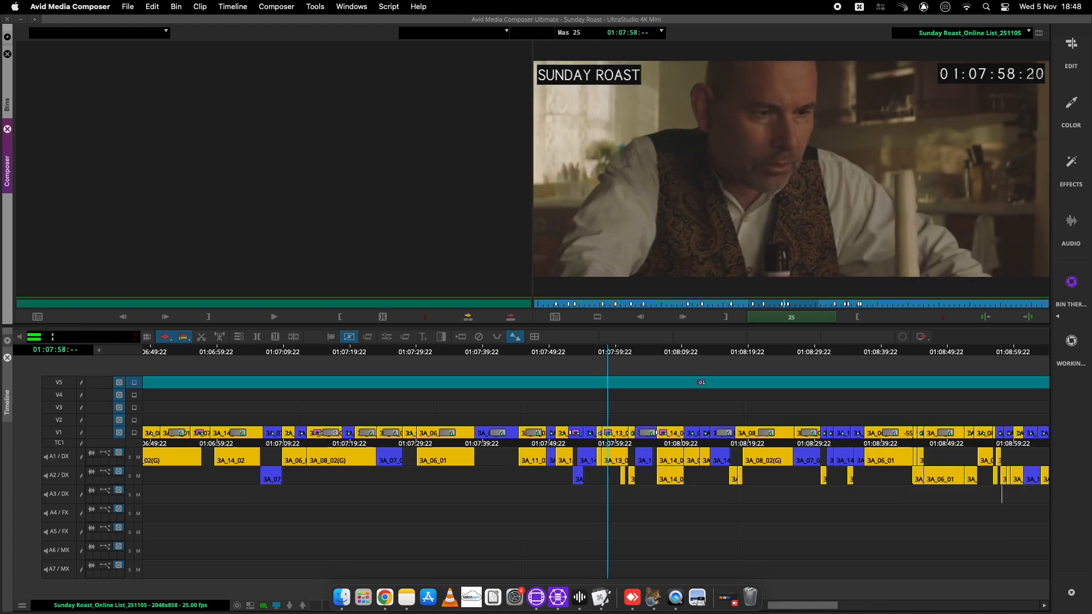
key("space")
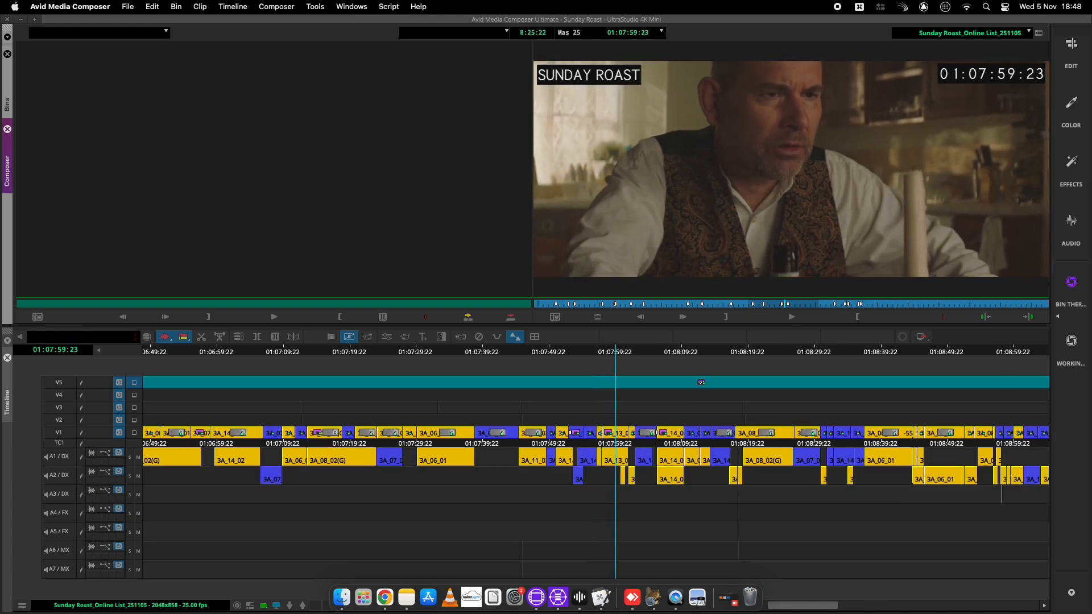
key("super+]")
key("super+]")
key("super+]")
left_click_drag(547, 354, 506, 356)
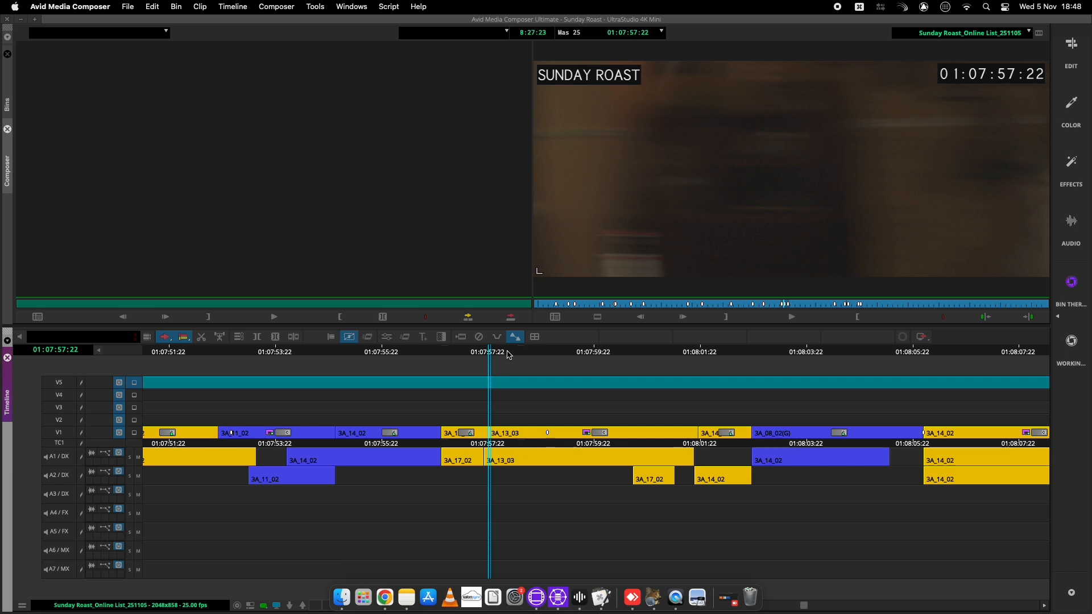
Step to the effect marker at 01:07:59:00 and the next V1 edit, then return to the start
key("s")
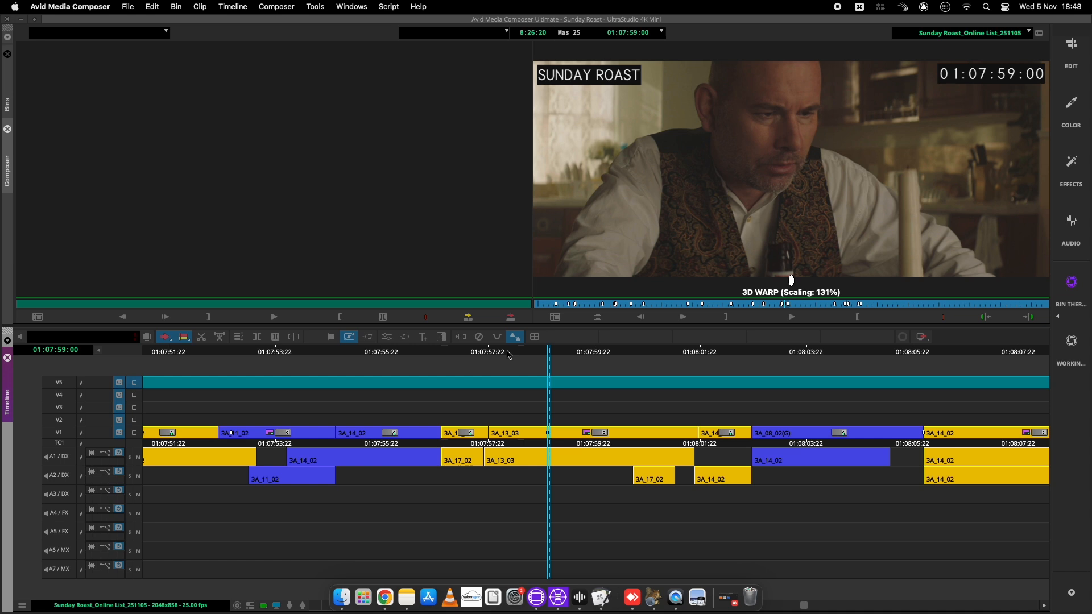
key("s")
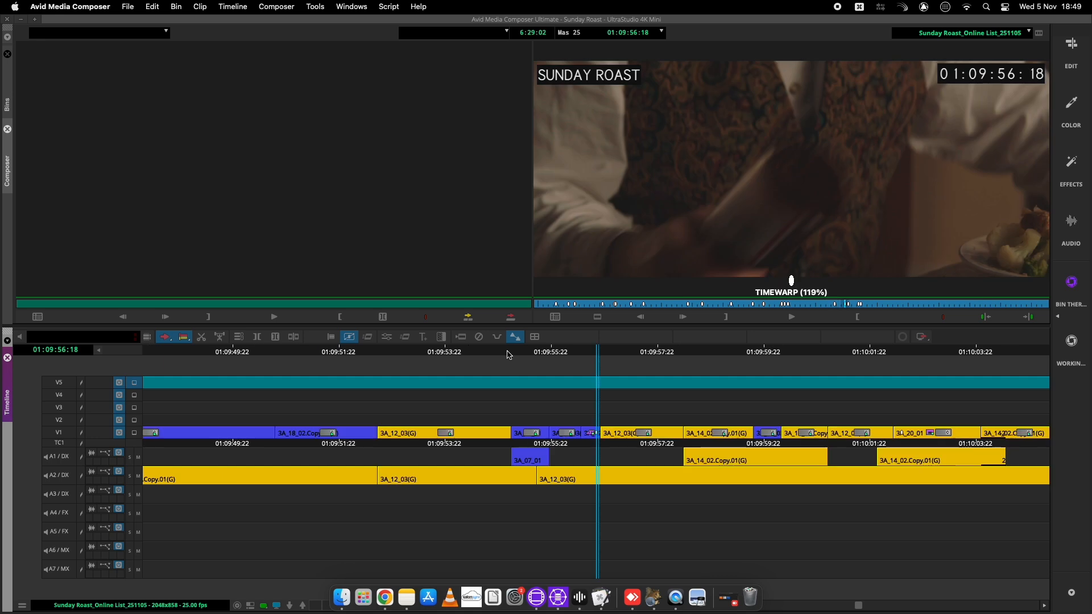
key("Home")
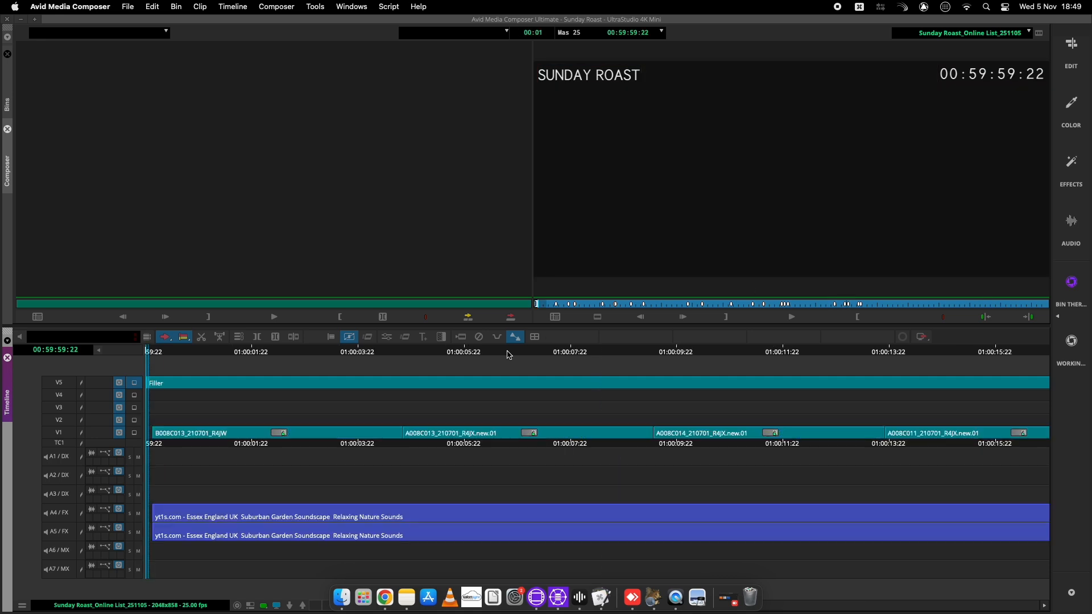
Mark In and Out across the whole Sunday Roast sequence and select all tracks
key("i")
key("End")
key("o")
key("super+a")
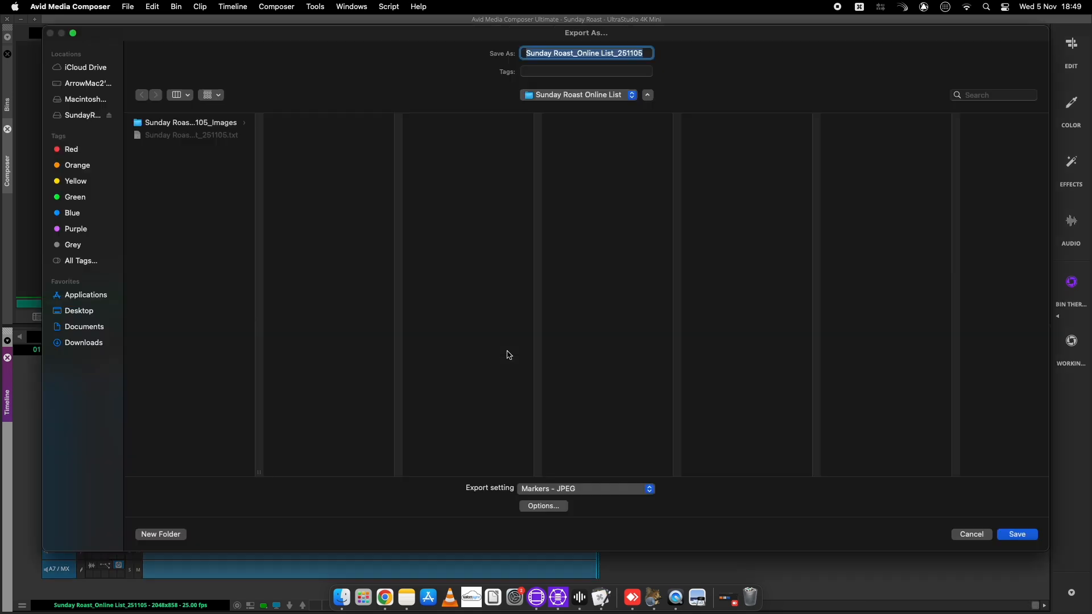
Create a MARKERS folder and export the marker frames into it as JPEGs
left_click(161, 534)
type("MARKERS")
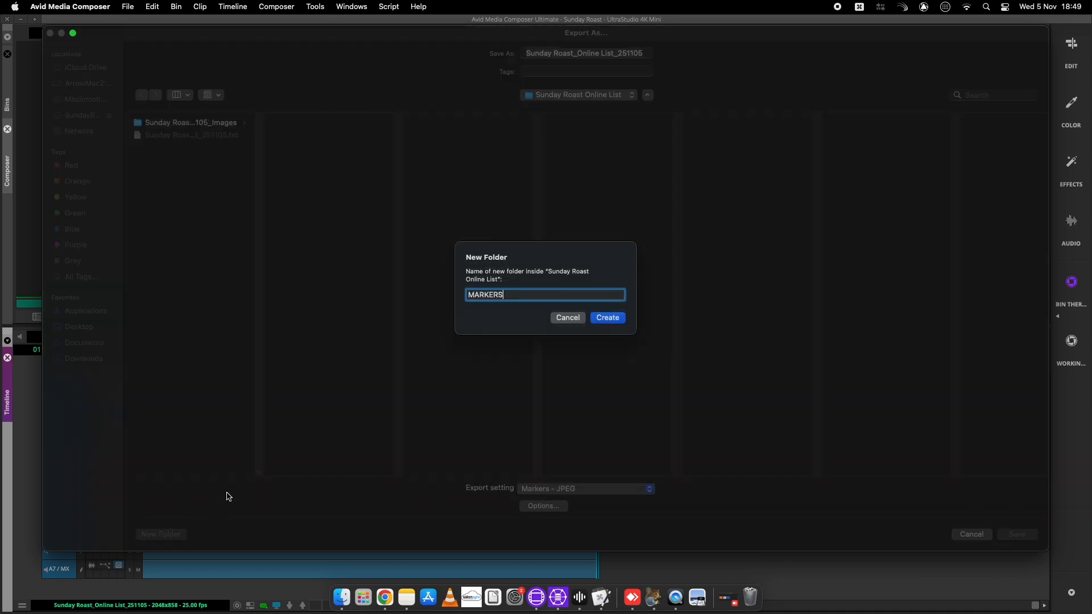
left_click(597, 319)
left_click(1018, 534)
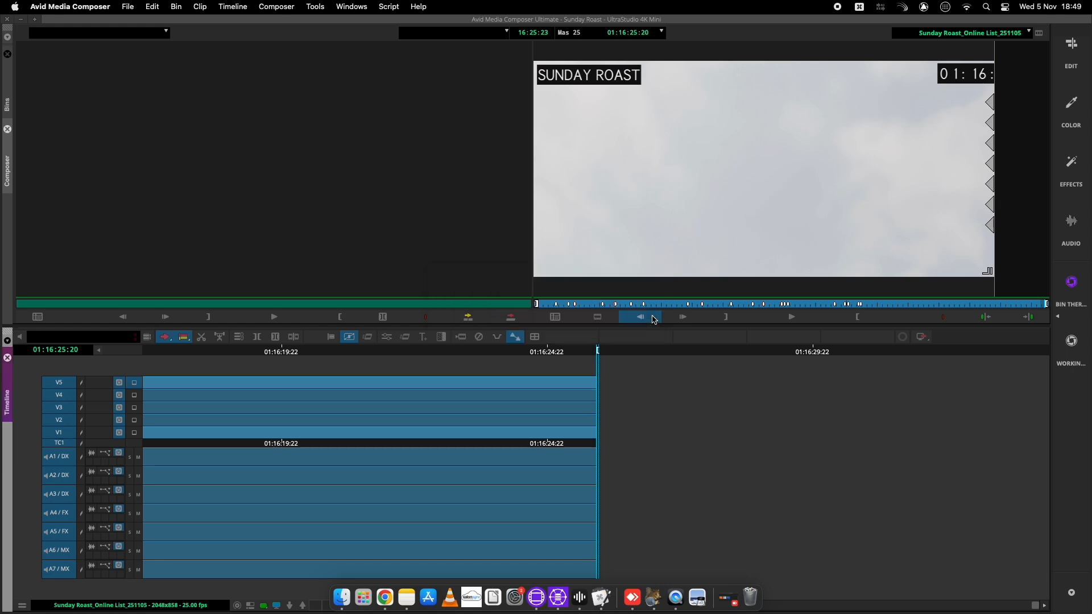
key("ctrl+Up")
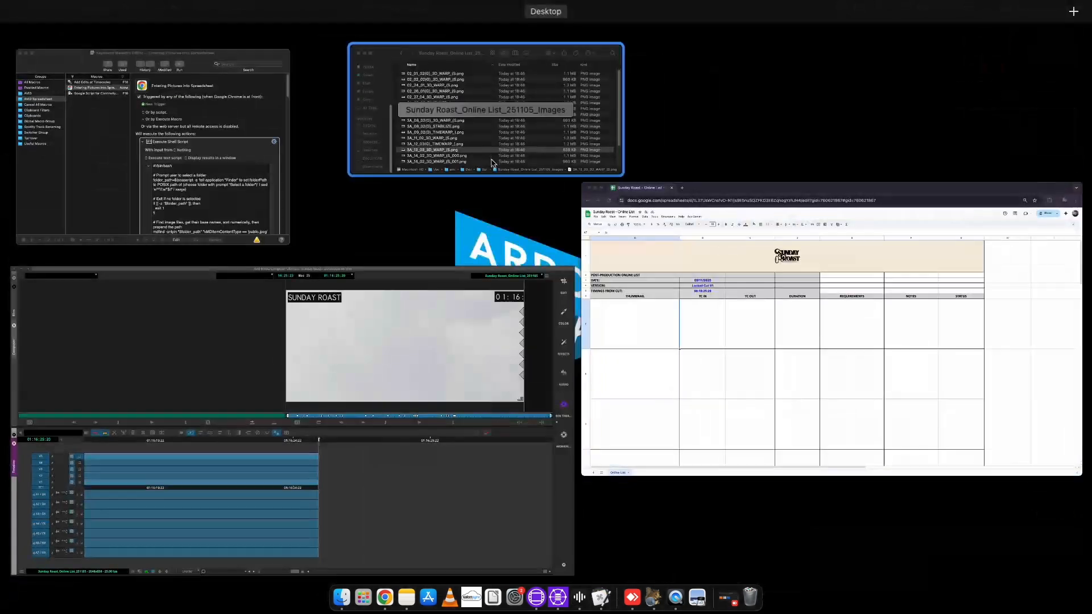
left_click(415, 114)
left_click(415, 115)
double_click(471, 150)
left_click_drag(602, 136, 611, 135)
left_click(595, 151)
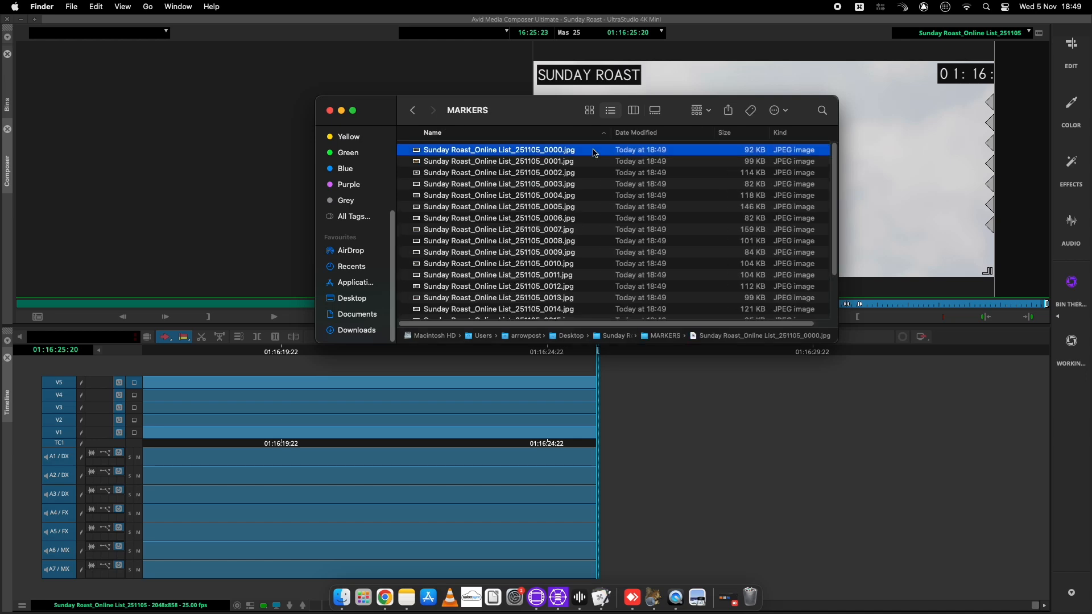
key("Down")
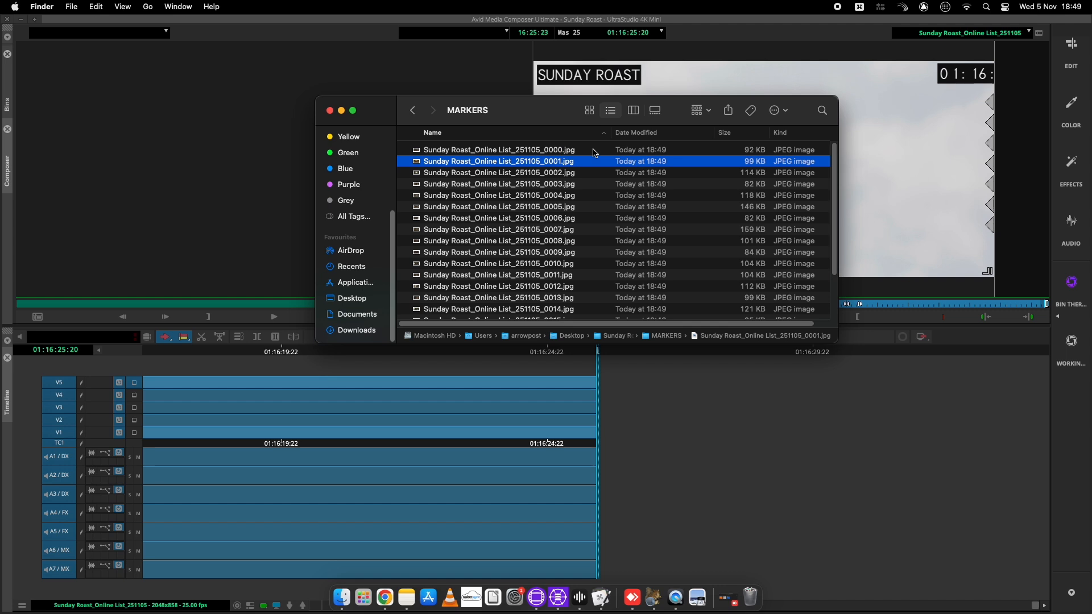
key("Down")
key("Down")
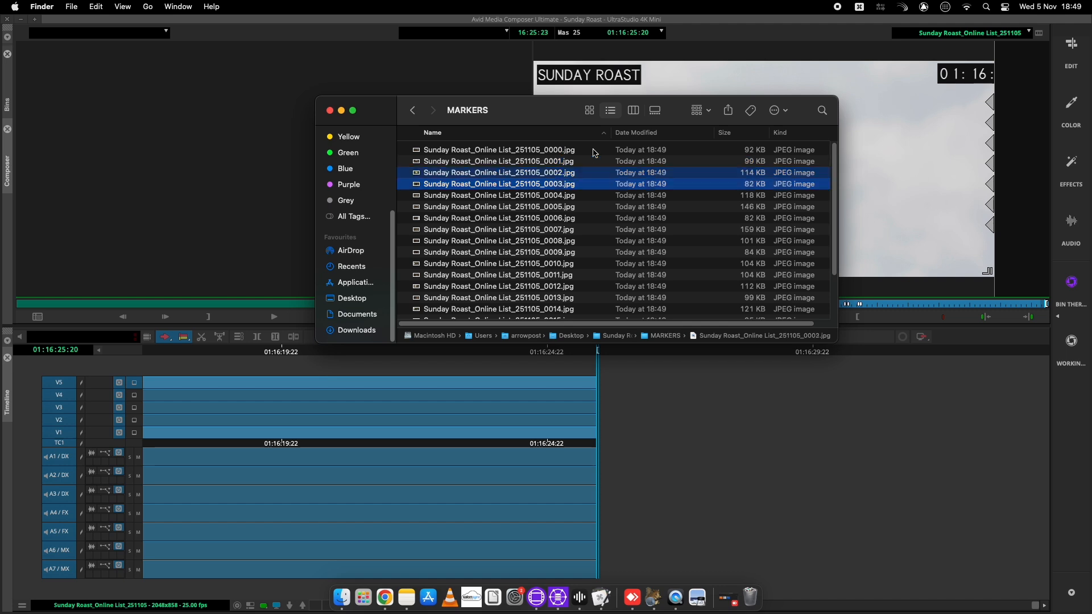
key("Down")
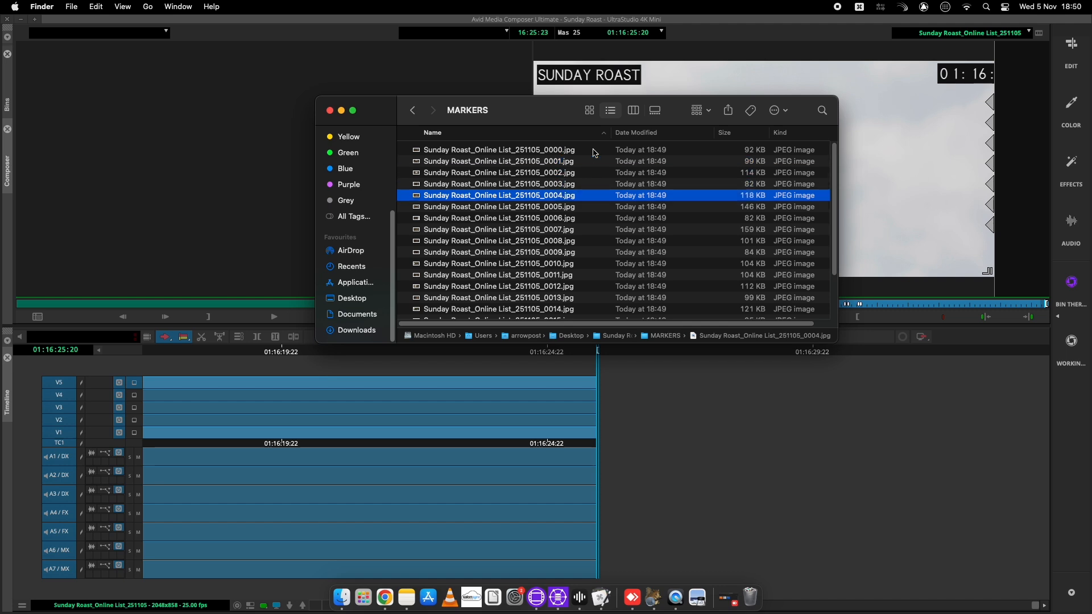
left_click(892, 157)
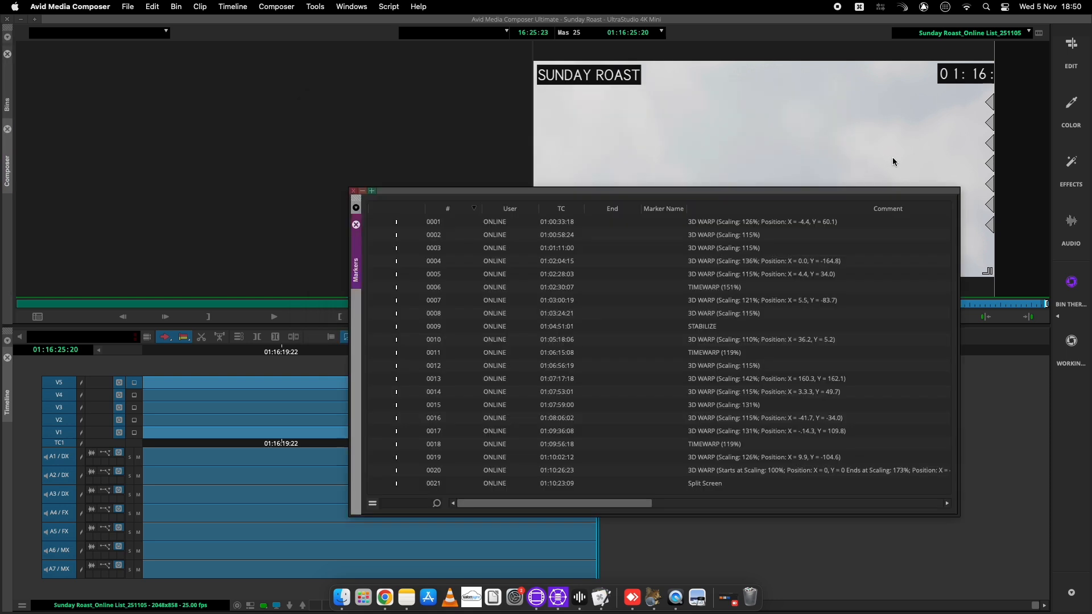
Select all markers, close the Markers window, and open the Markers – JPEG export options at 1920×1080
left_click_drag(411, 223, 413, 484)
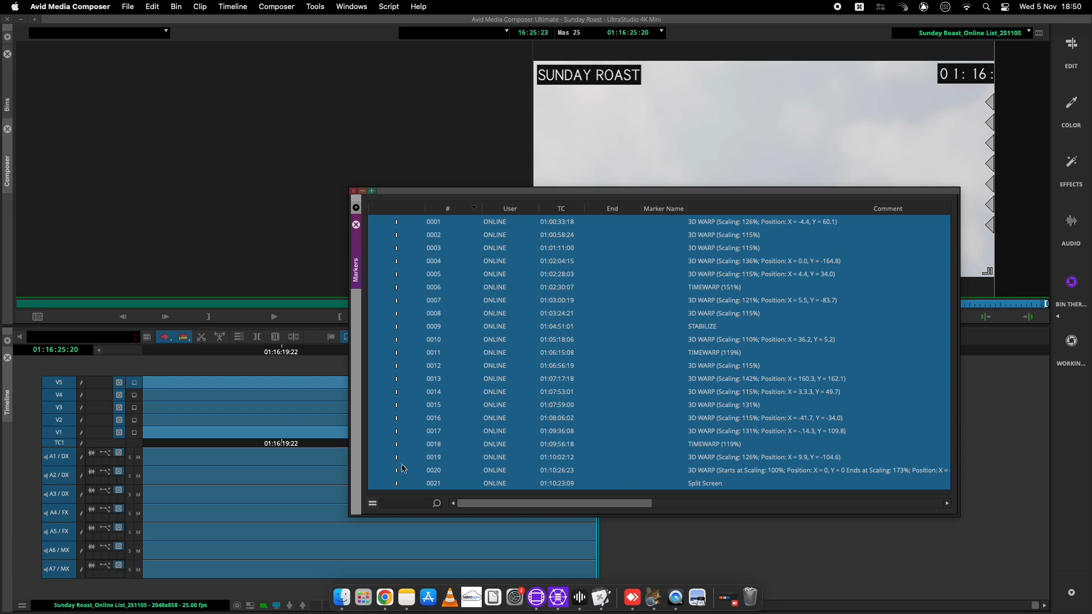
left_click(353, 191)
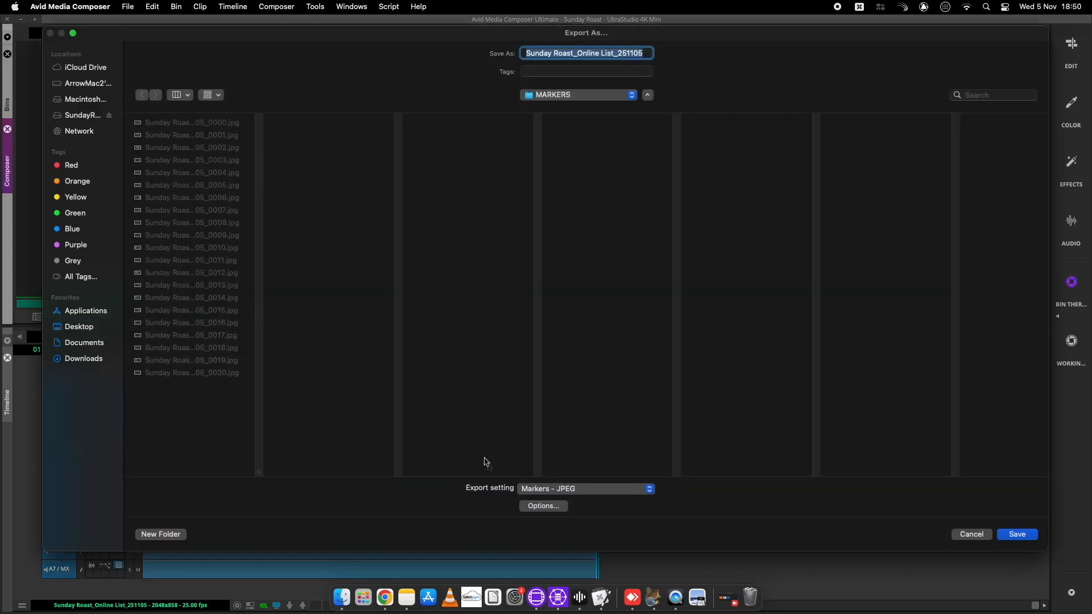
left_click(545, 507)
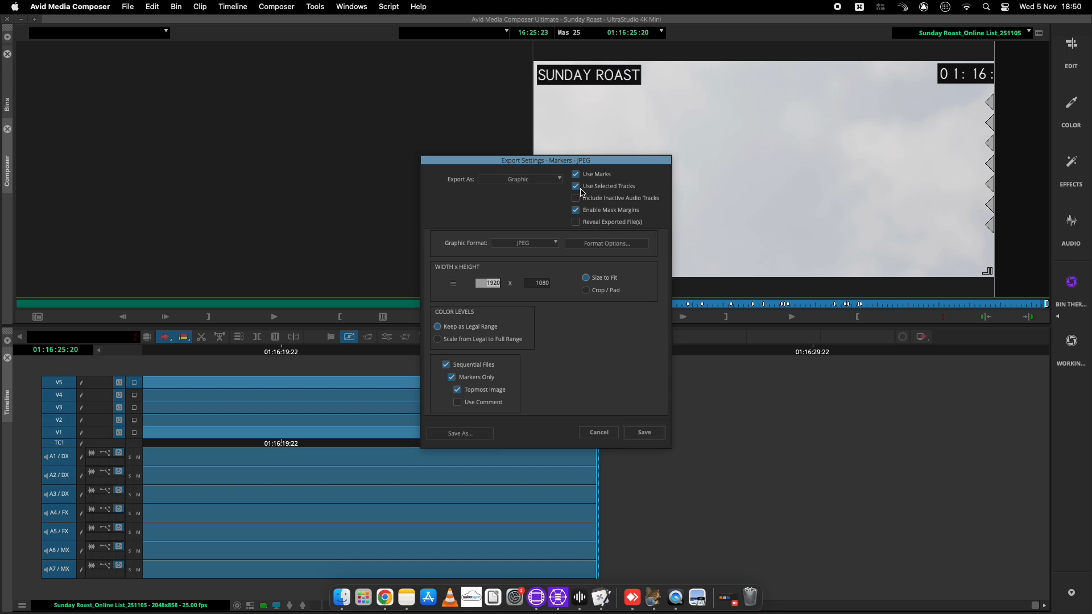
key("ctrl+Up")
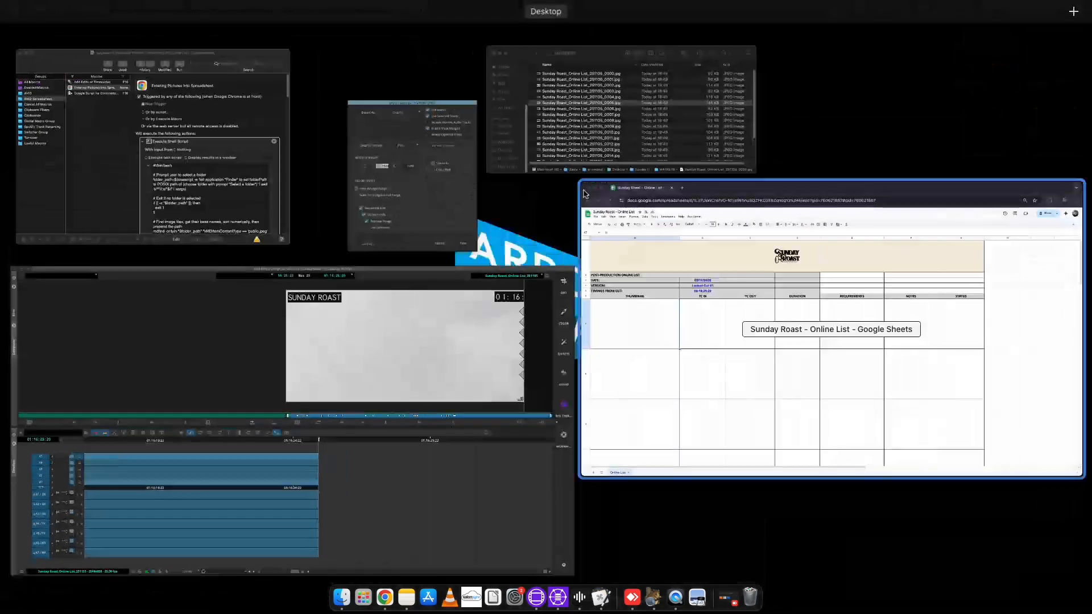
Check the Chrome page zoom, then go back to the Sunday Roast Online List folder in Finder
left_click(725, 254)
left_click(1059, 52)
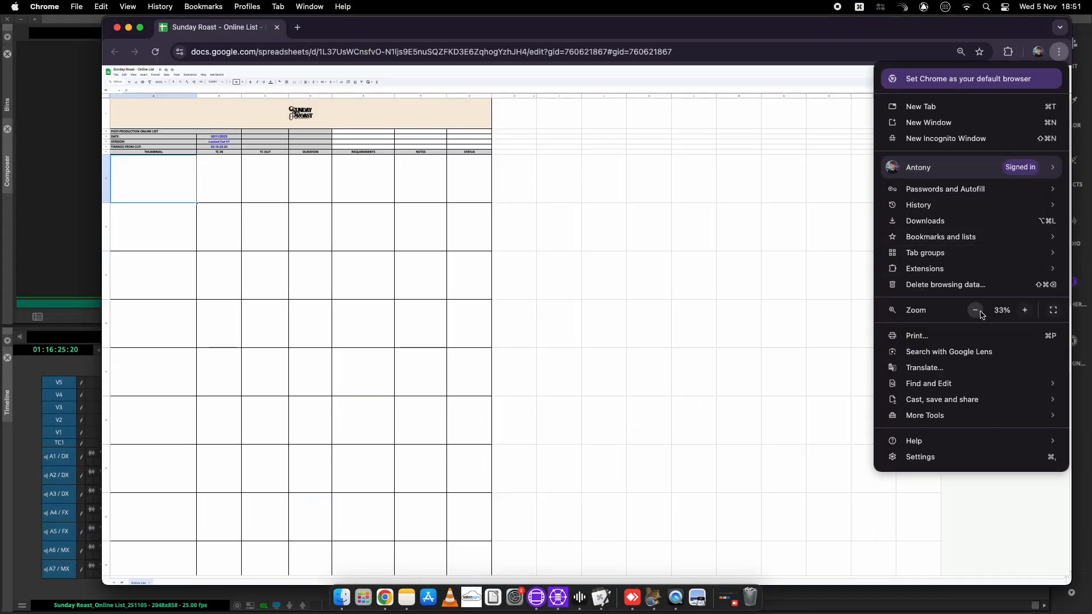
left_click(341, 597)
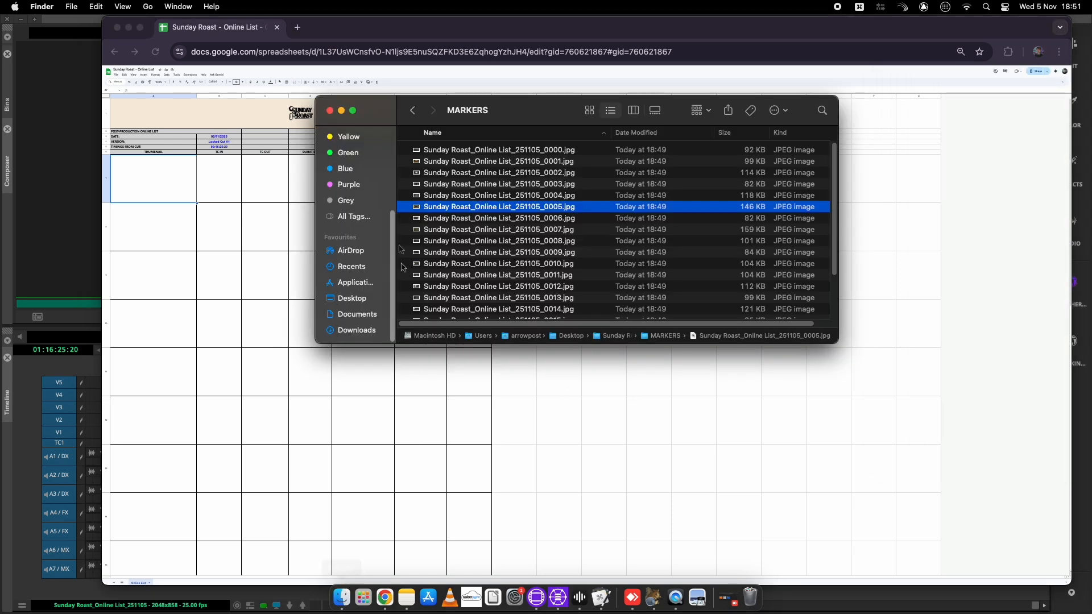
left_click(412, 110)
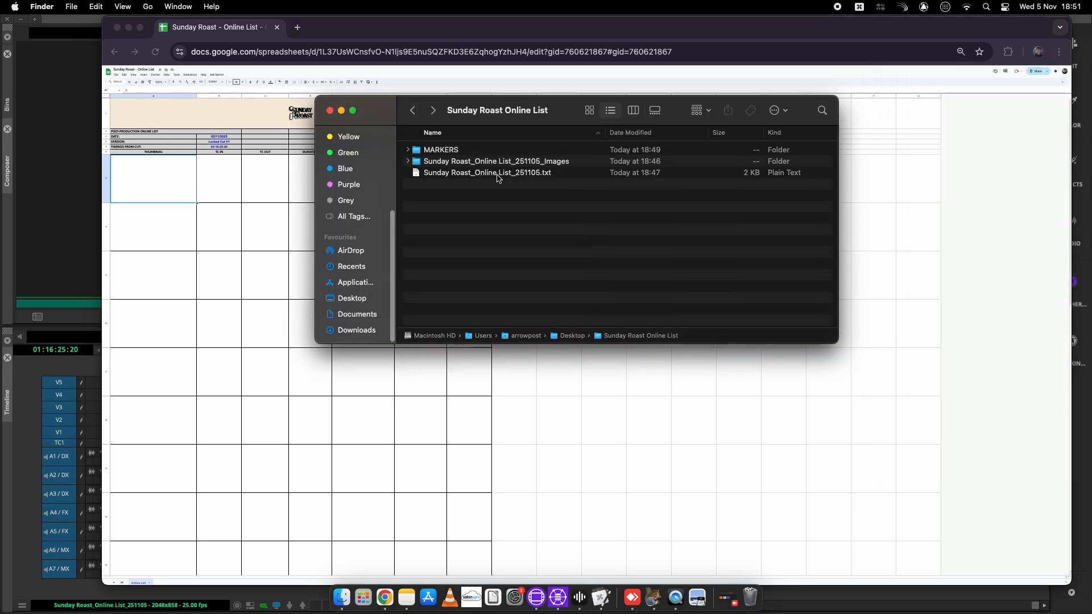
Open Sunday Roast_Online List_251105.txt, copy all its text, and return to Google Sheets
double_click(497, 178)
key("super+a")
right_click(391, 174)
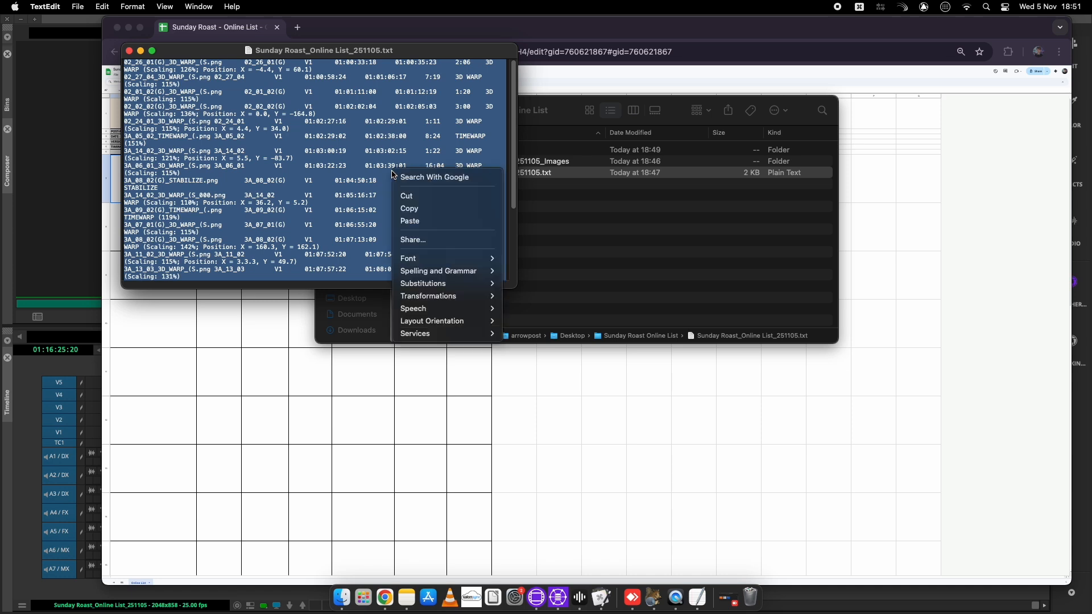
left_click(420, 209)
left_click(867, 188)
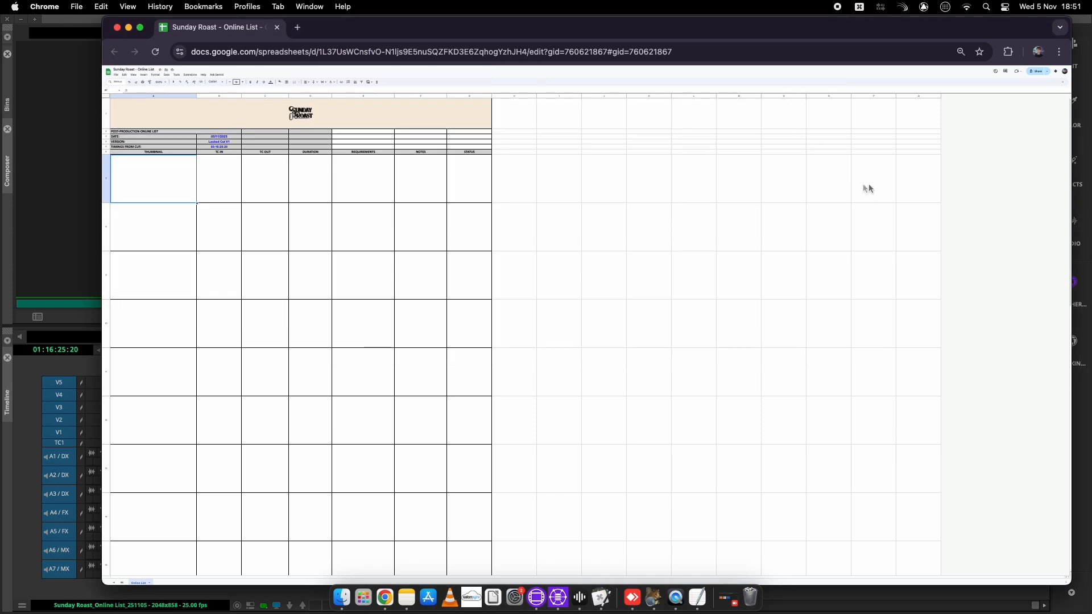
Paste the clip list at H7 and copy the K–N timecode and effect block
left_click(507, 166)
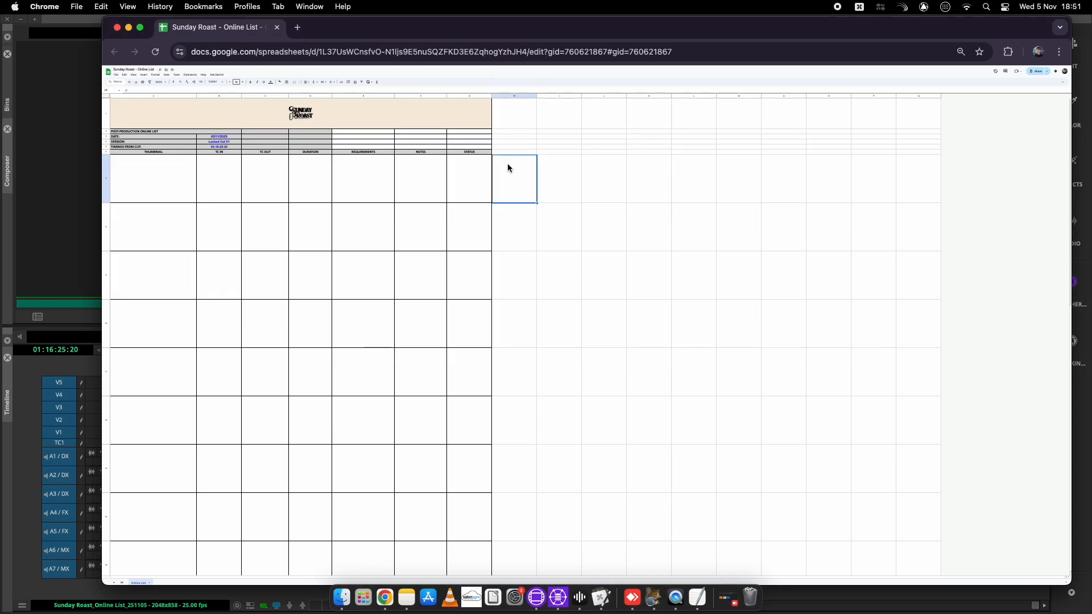
key("super+v")
left_click(650, 184)
left_click_drag(651, 185, 789, 529)
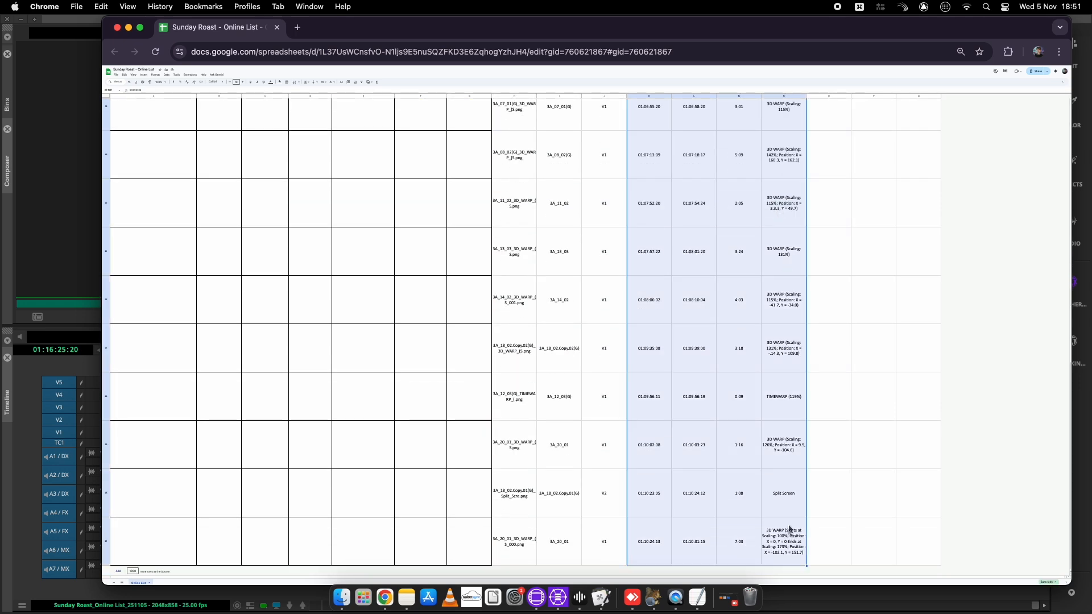
key("super+c")
Clear the temporary H–O data and paste the timecodes and effect notes at B7
left_click_drag(514, 540, 499, 188)
key("Delete")
left_click(212, 180)
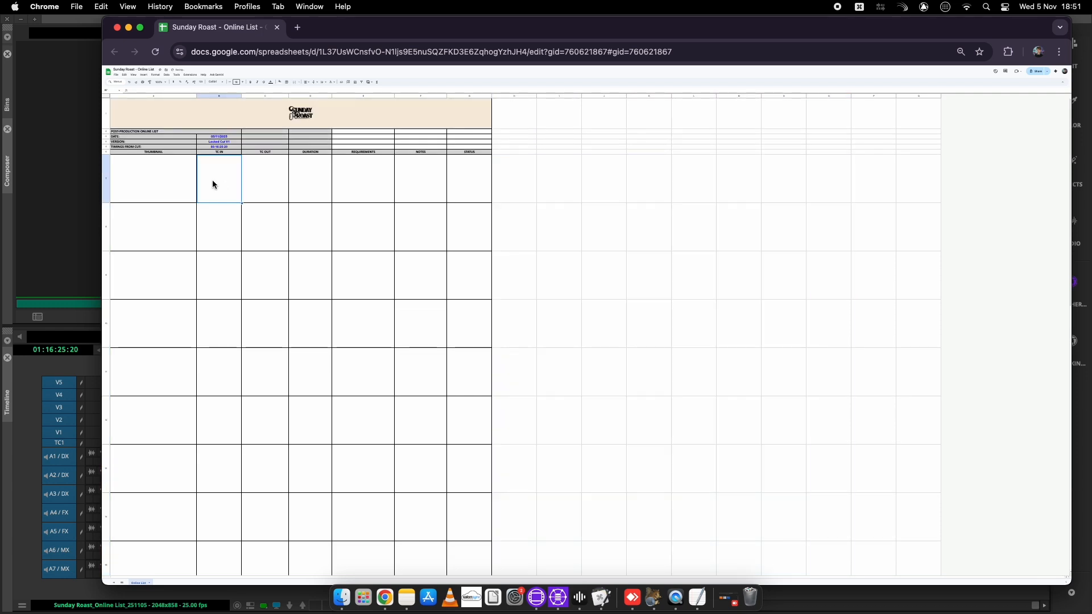
key("super+v")
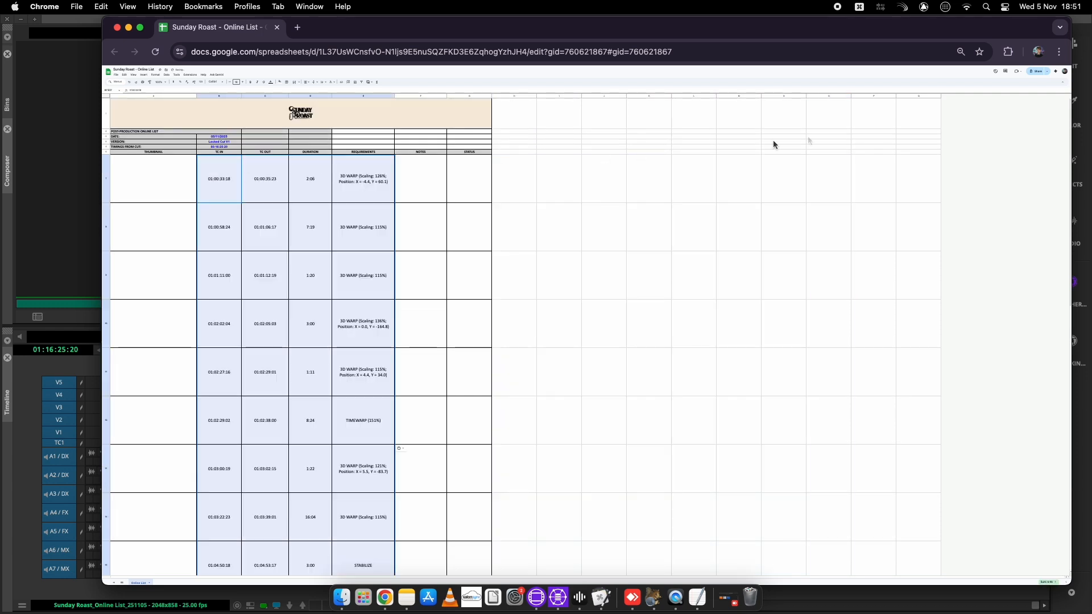
Enlarge the Chrome page zoom two steps and select cell A7 in the THUMBNAIL column
left_click(1059, 51)
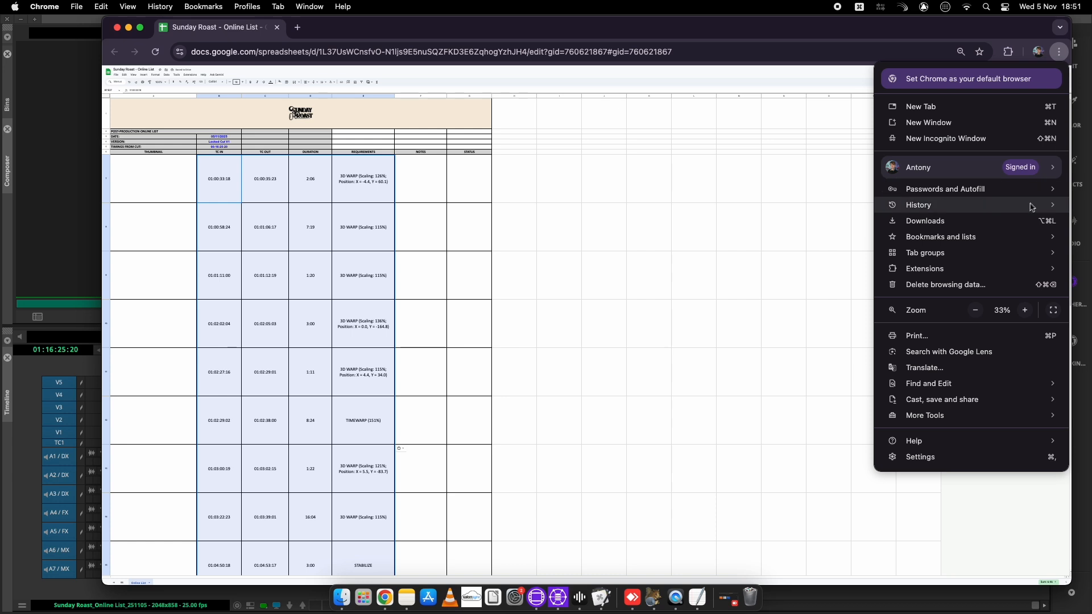
left_click(1023, 310)
left_click(1023, 310)
left_click(759, 277)
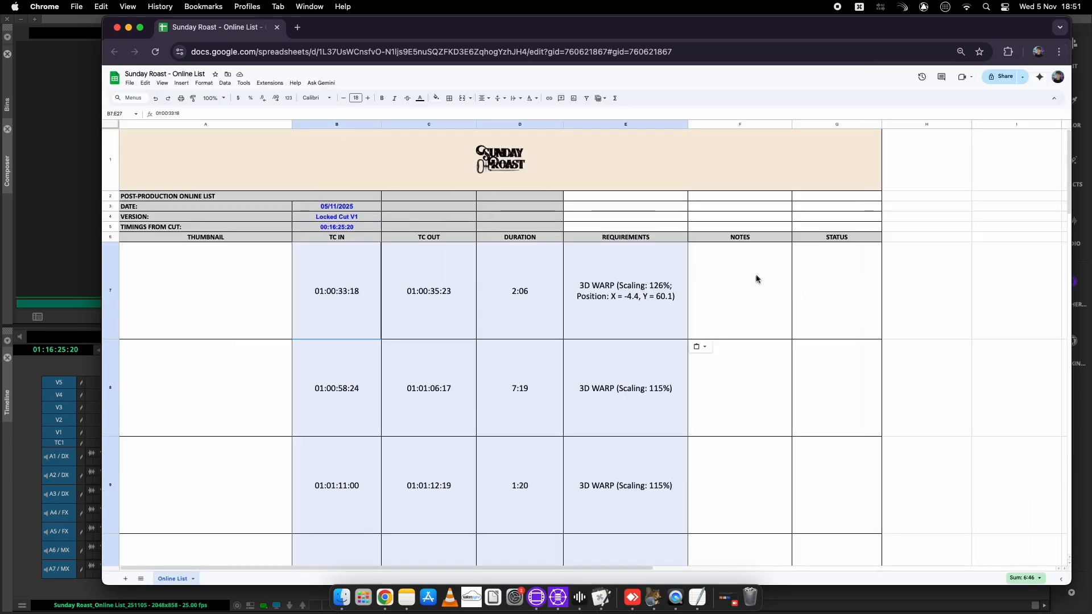
left_click(226, 287)
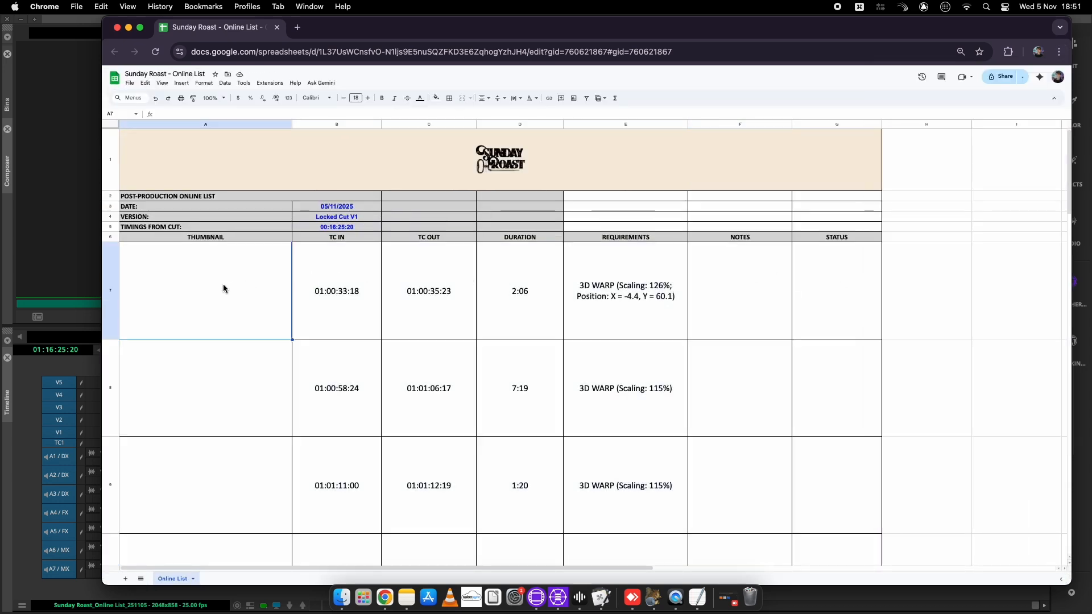
Scroll through the picture-entry macro in Keyboard Maestro, then bring the online list sheet forward
left_click(598, 595)
scroll(608, 169, "down", 5)
scroll(608, 169, "down", 10)
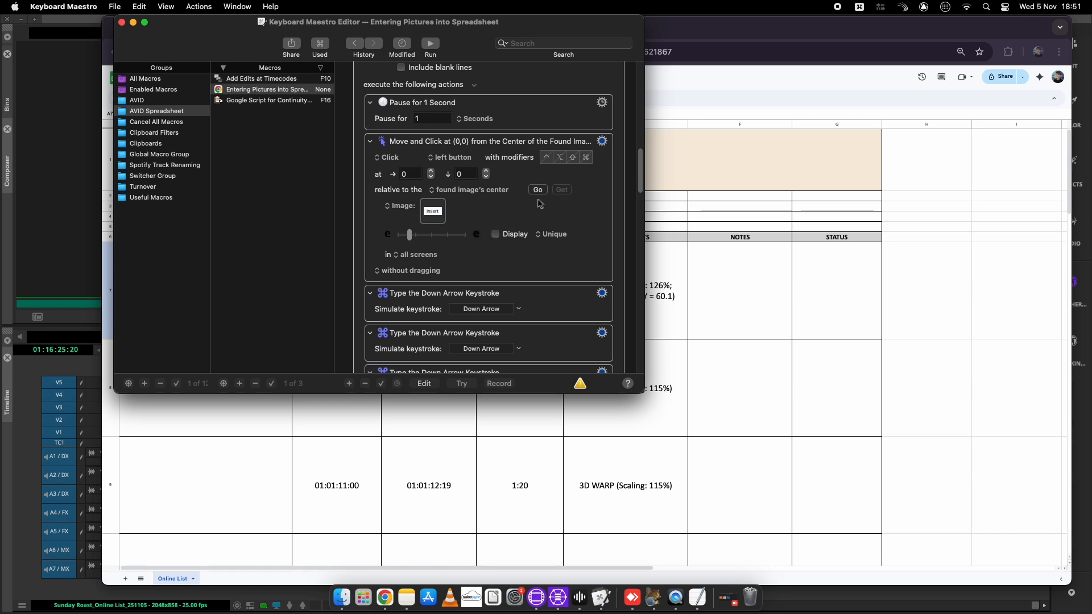
scroll(489, 219, "down", 2)
scroll(489, 219, "down", 10)
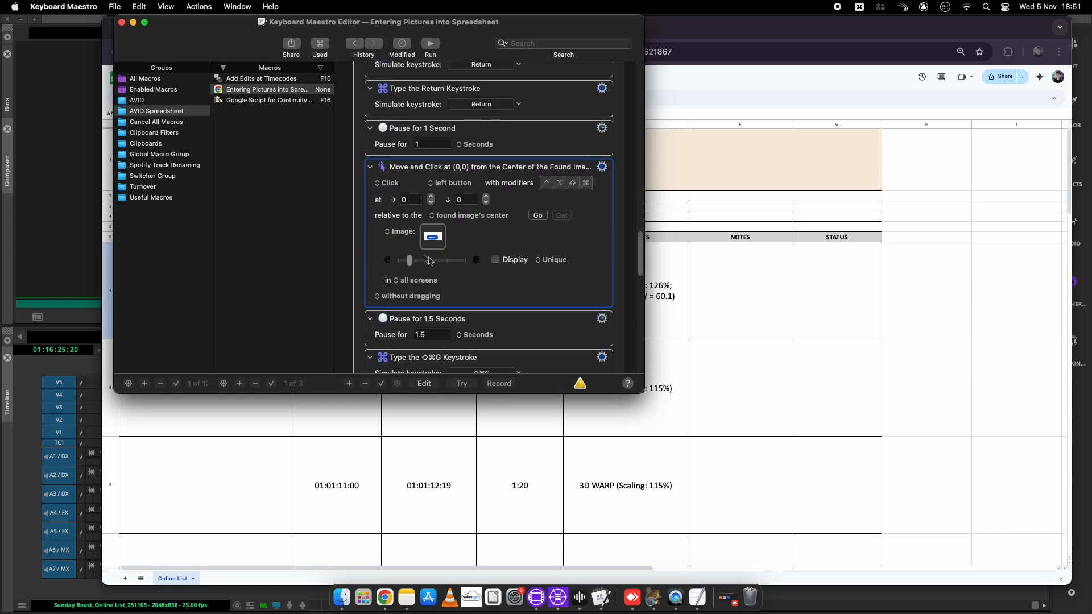
scroll(506, 255, "down", 10)
scroll(510, 252, "down", 10)
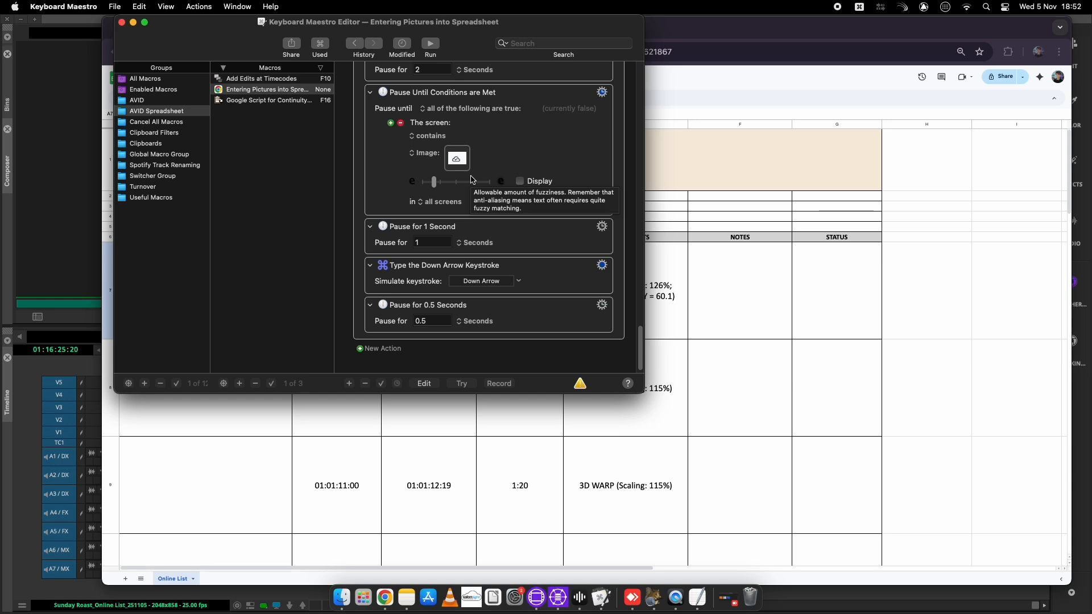
left_click(232, 422)
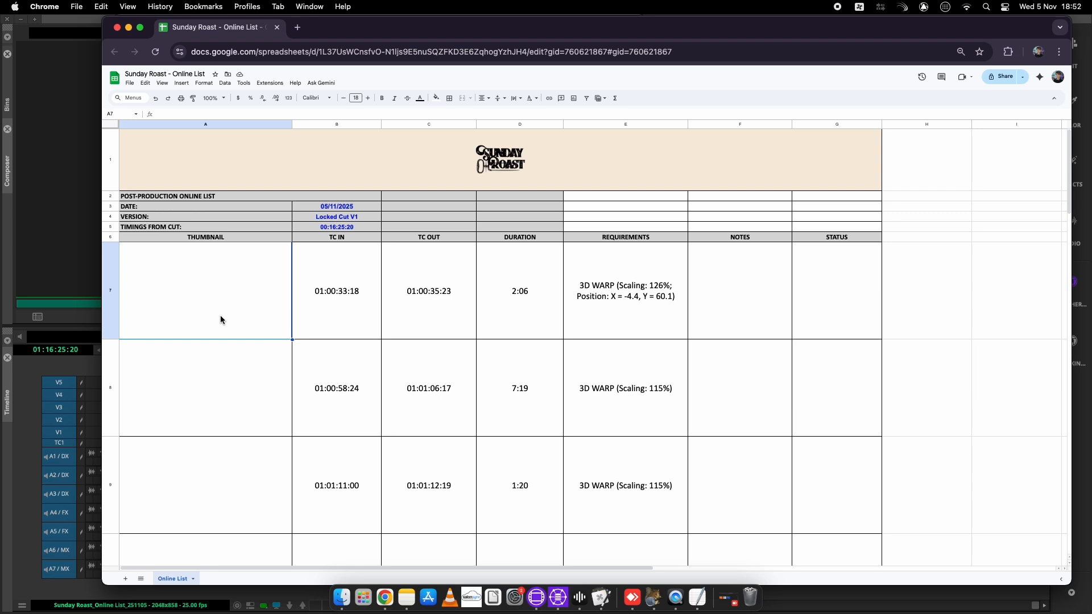
Choose Sunday Roast Online List as the macro's image folder and screenshot the Insert menu
left_click(340, 599)
left_click(568, 124)
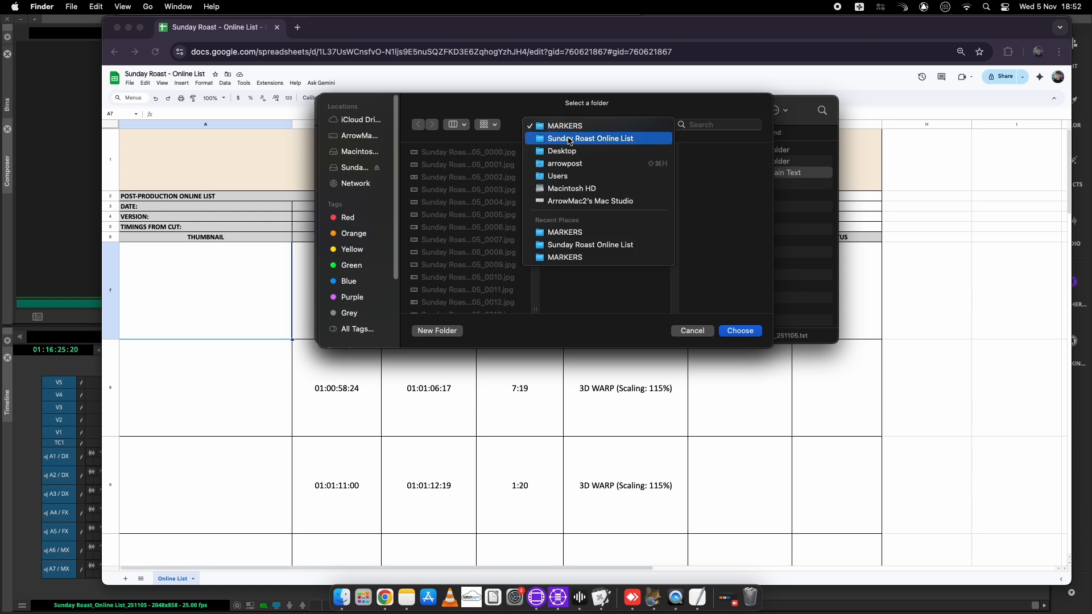
left_click(591, 139)
left_click(737, 333)
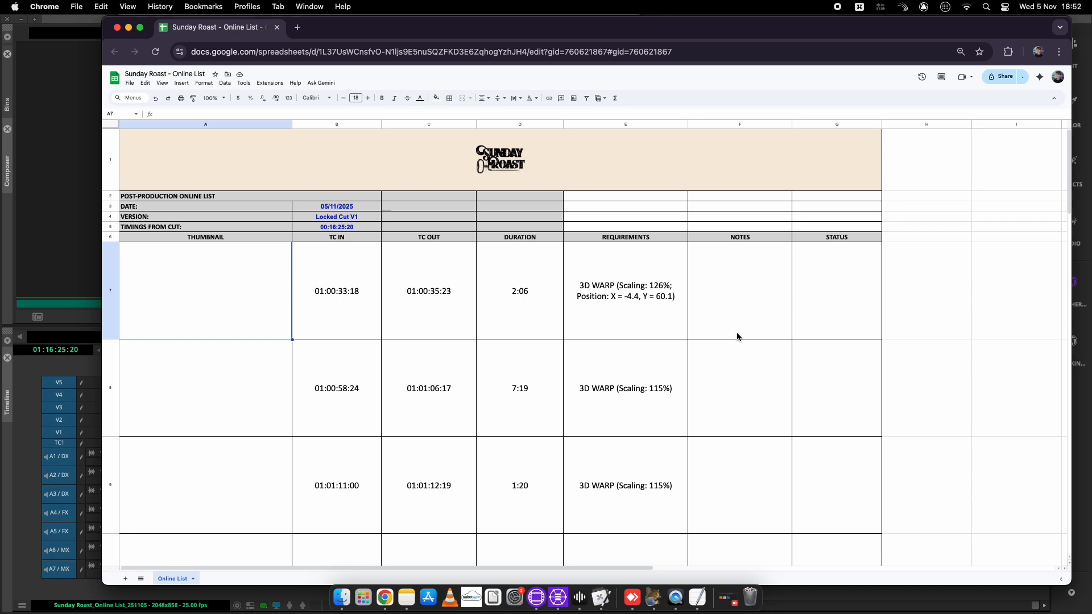
key("super+shift+4")
left_click_drag(173, 79, 192, 88)
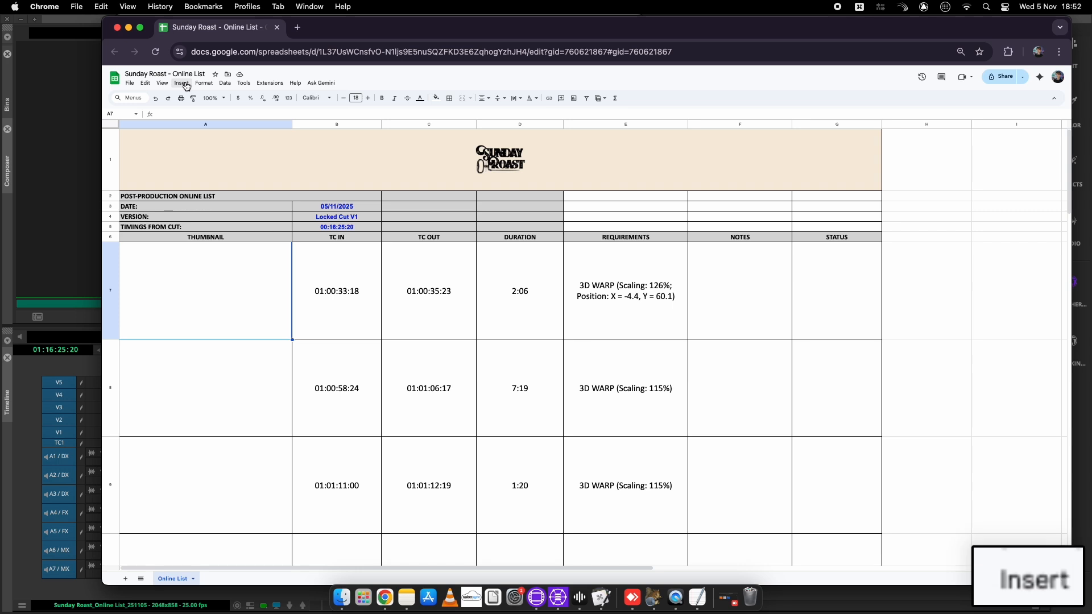
Open Insert > Image and capture a reference screenshot of the Browse button
left_click(183, 84)
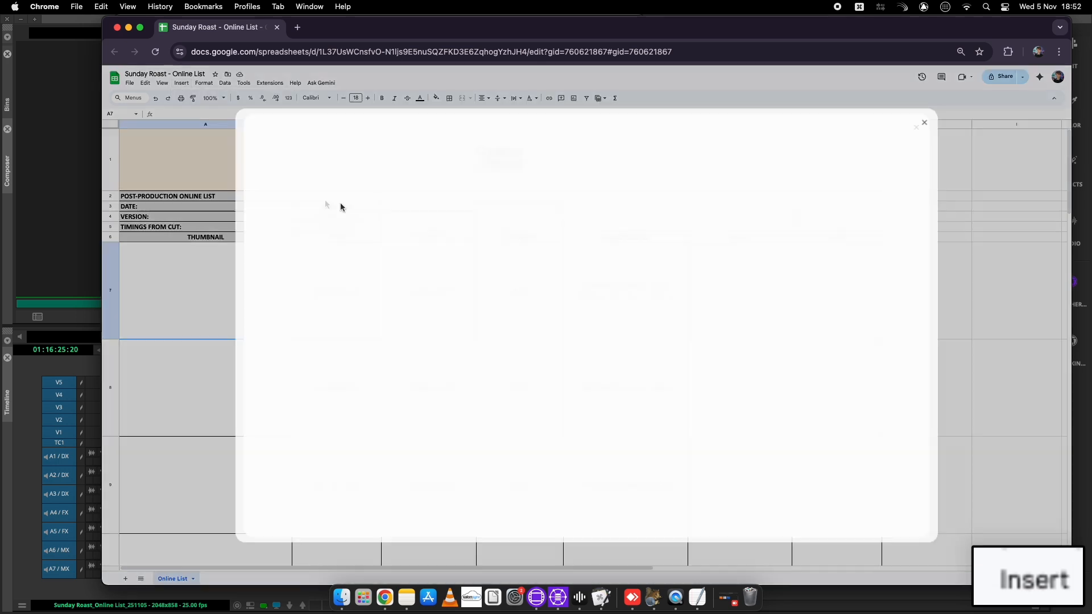
left_click(312, 202)
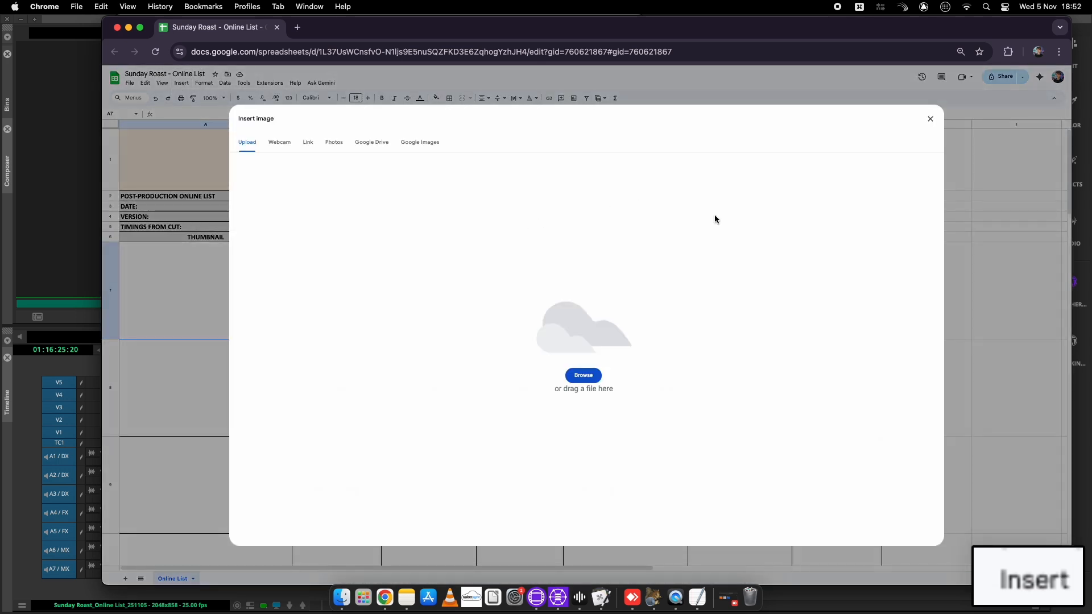
key("super+shift+4")
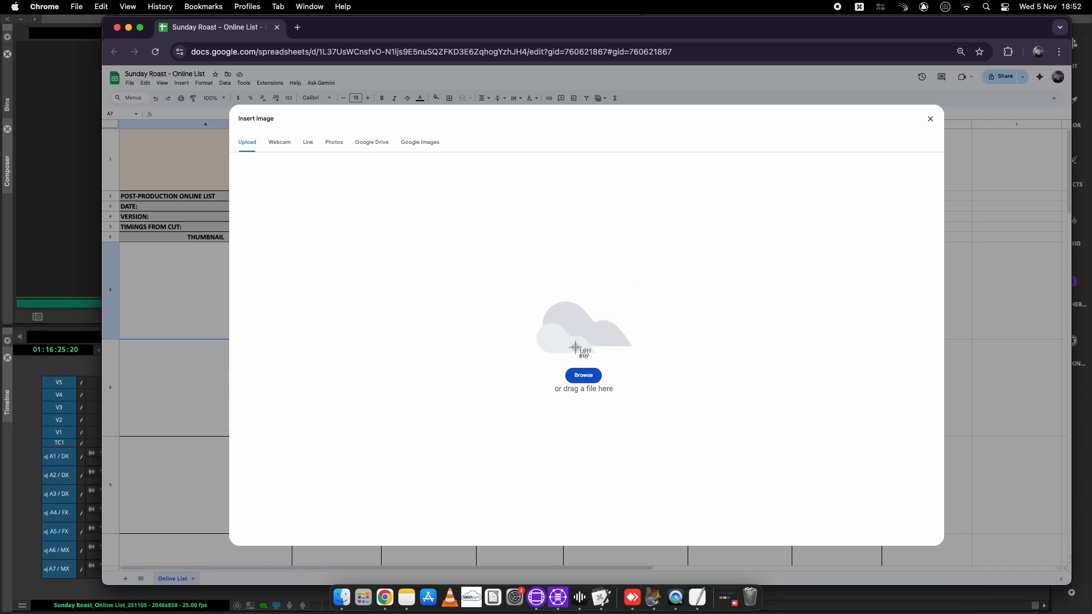
left_click_drag(554, 359, 611, 390)
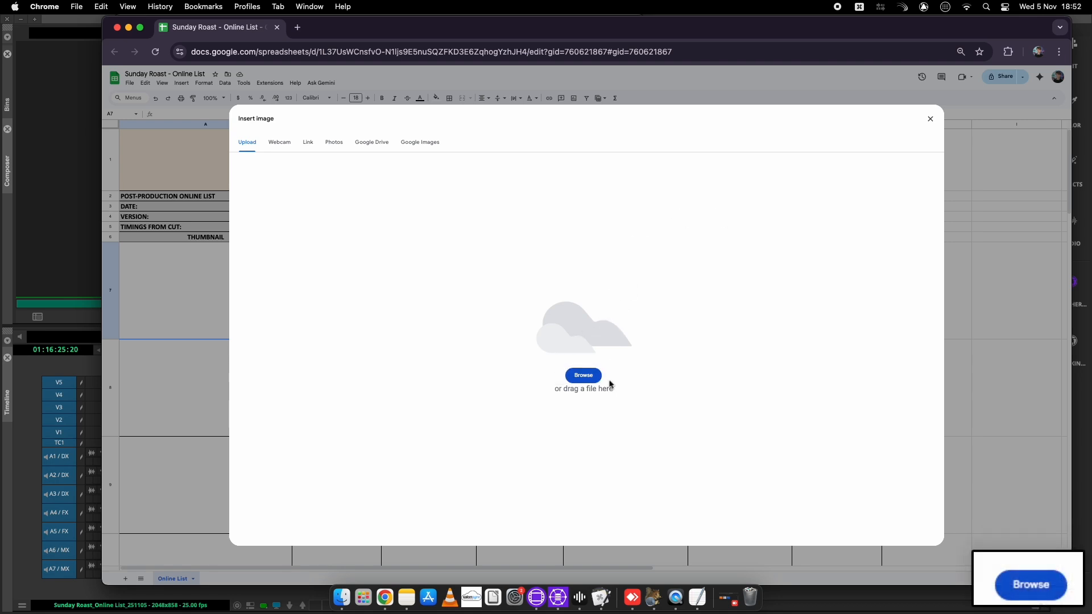
Close the upload dialog and capture a screenshot of the upload cloud icon
left_click(930, 119)
key("super+shift+4")
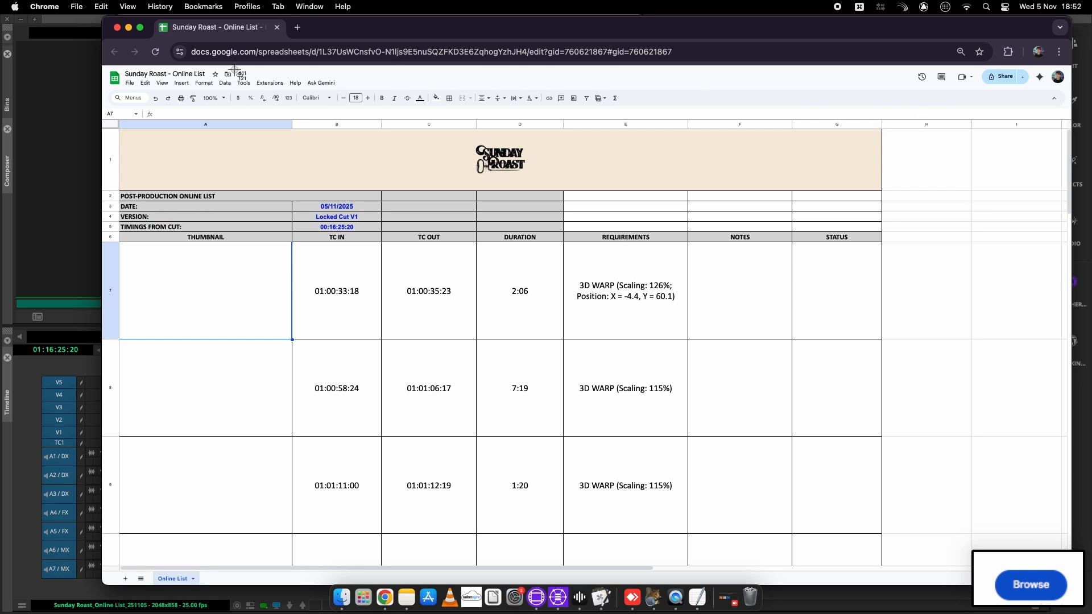
left_click_drag(247, 78, 247, 79)
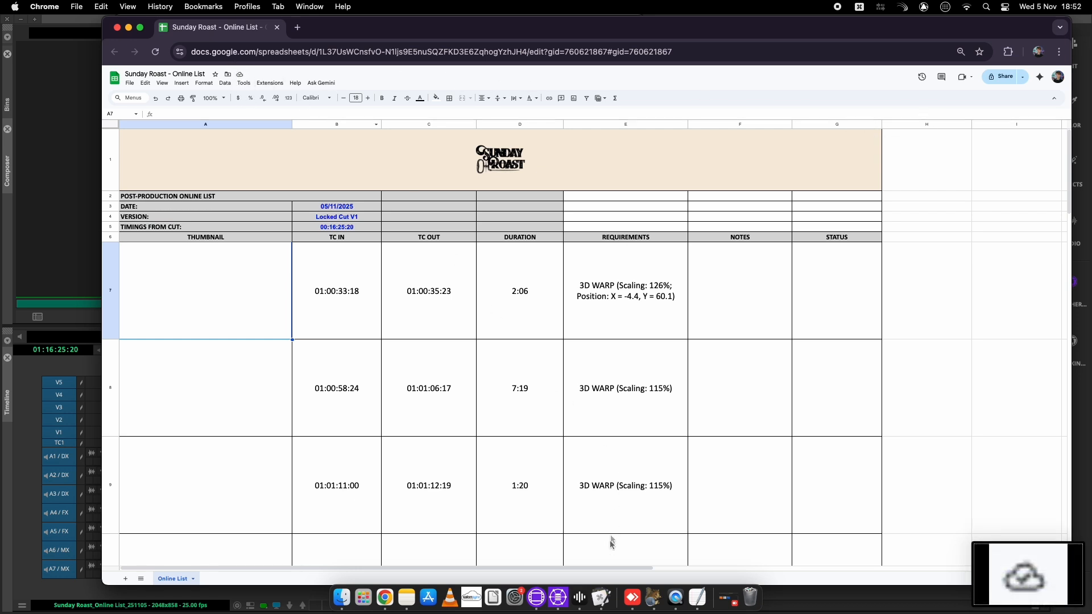
left_click(604, 607)
Place a Finder window beside the macro and locate the new screenshots on the Desktop
left_click(342, 597)
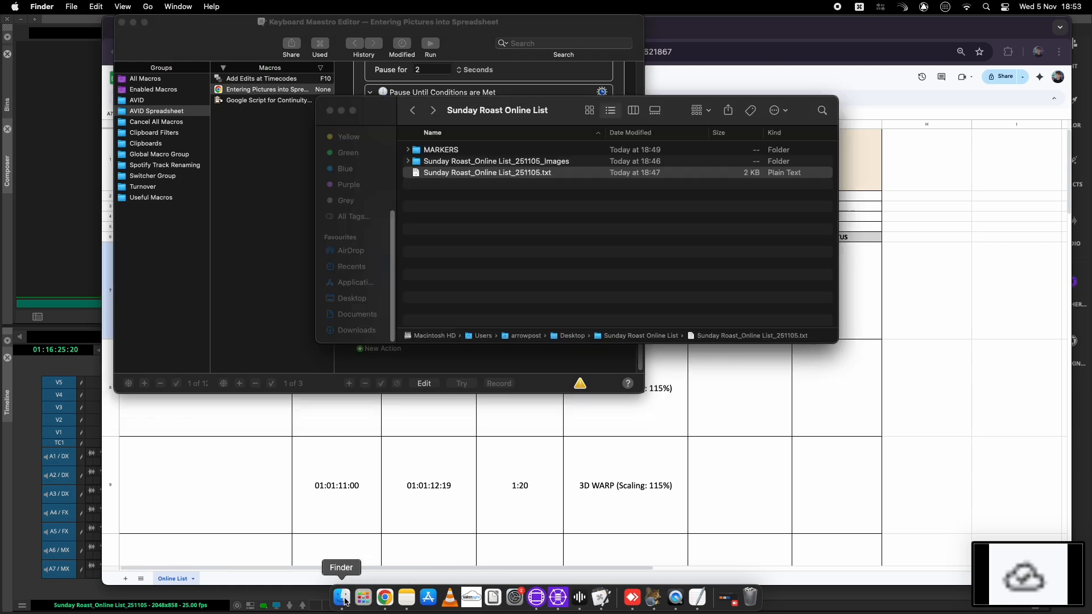
left_click_drag(528, 114, 789, 105)
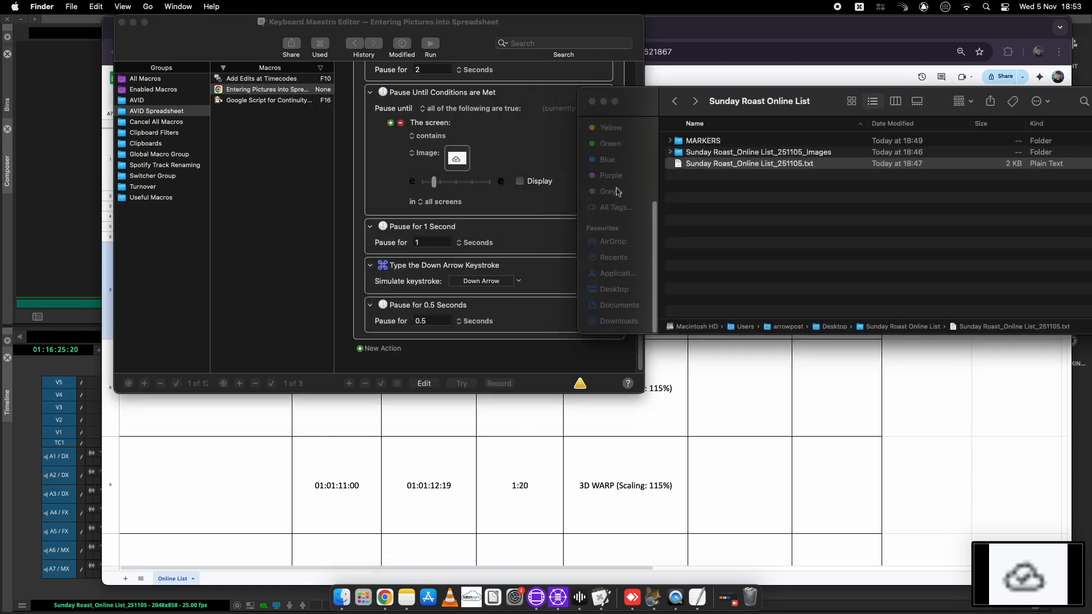
scroll(619, 239, "down", 5)
left_click(615, 289)
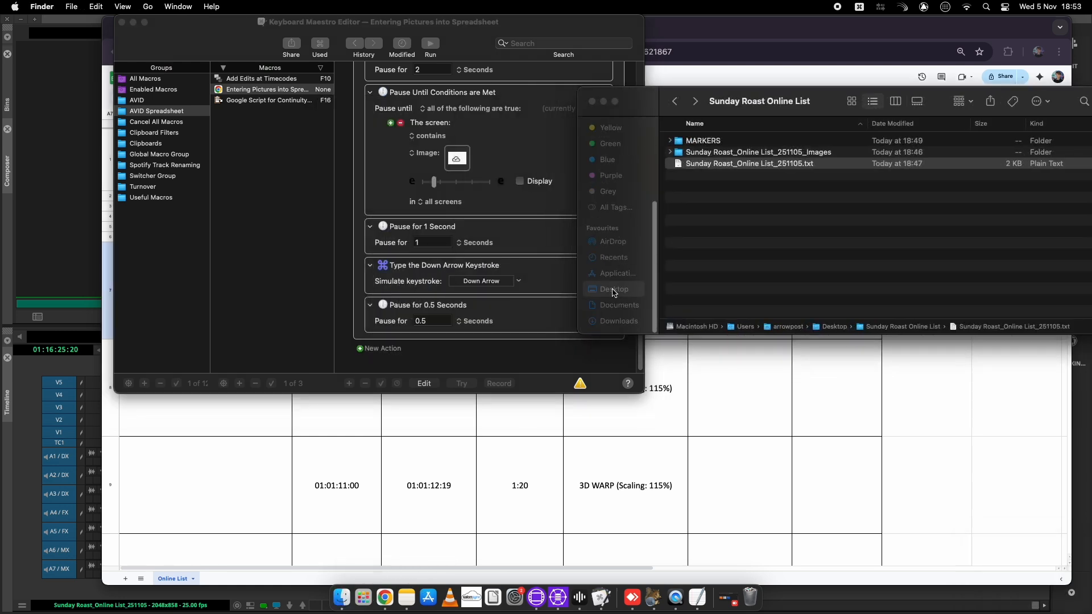
left_click(694, 178)
key("space")
key("space")
scroll(538, 175, "up", 20)
scroll(534, 177, "down", 15)
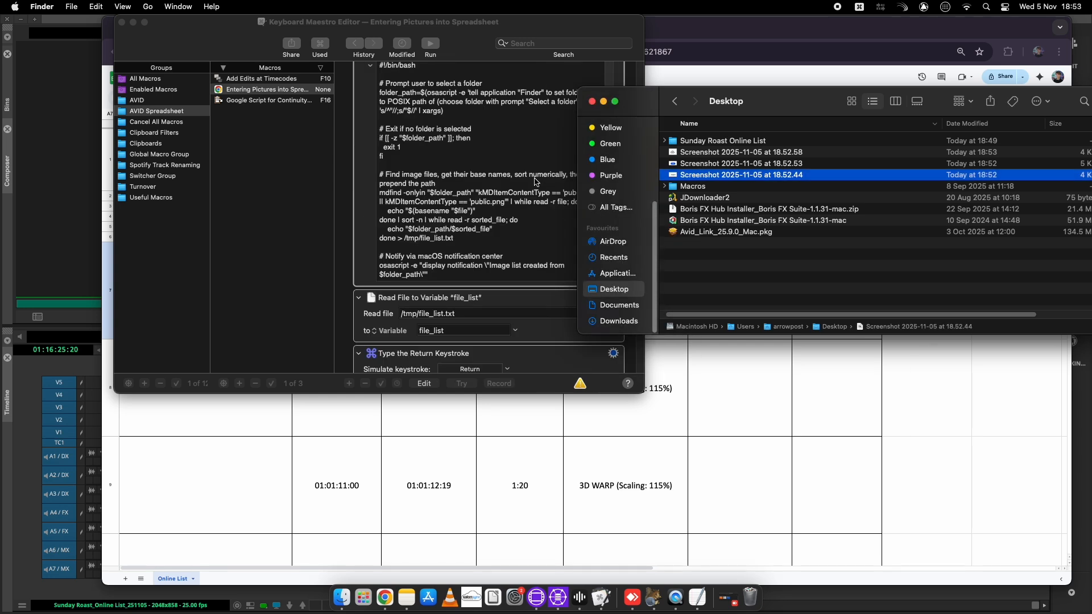
Drag the three screenshots into the image condition, click-image and wait-for-image wells
left_click_drag(694, 178, 433, 205)
scroll(509, 209, "down", 12)
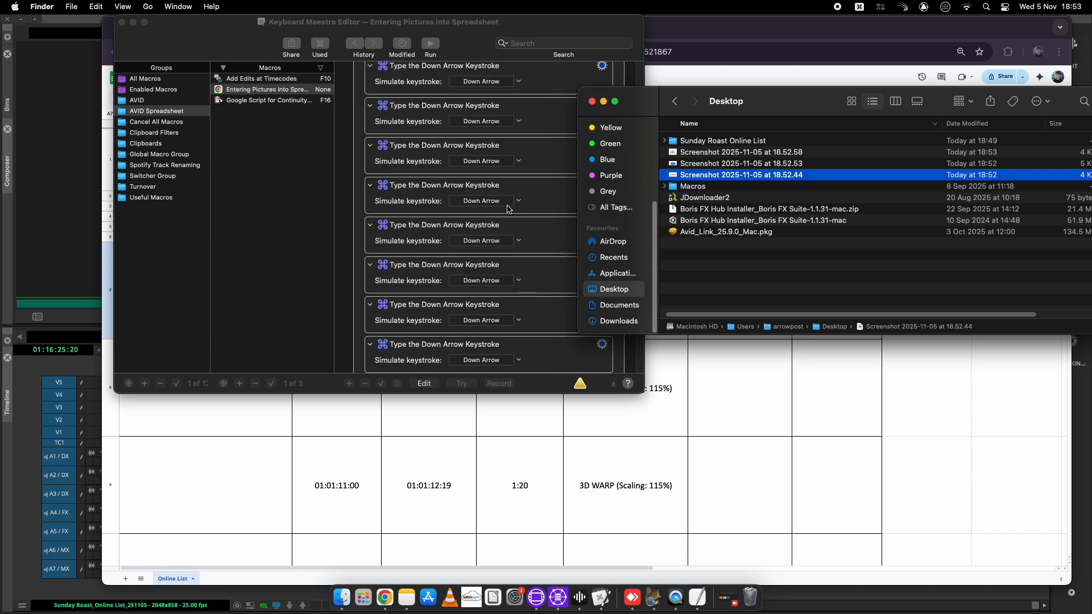
left_click_drag(695, 166, 432, 246)
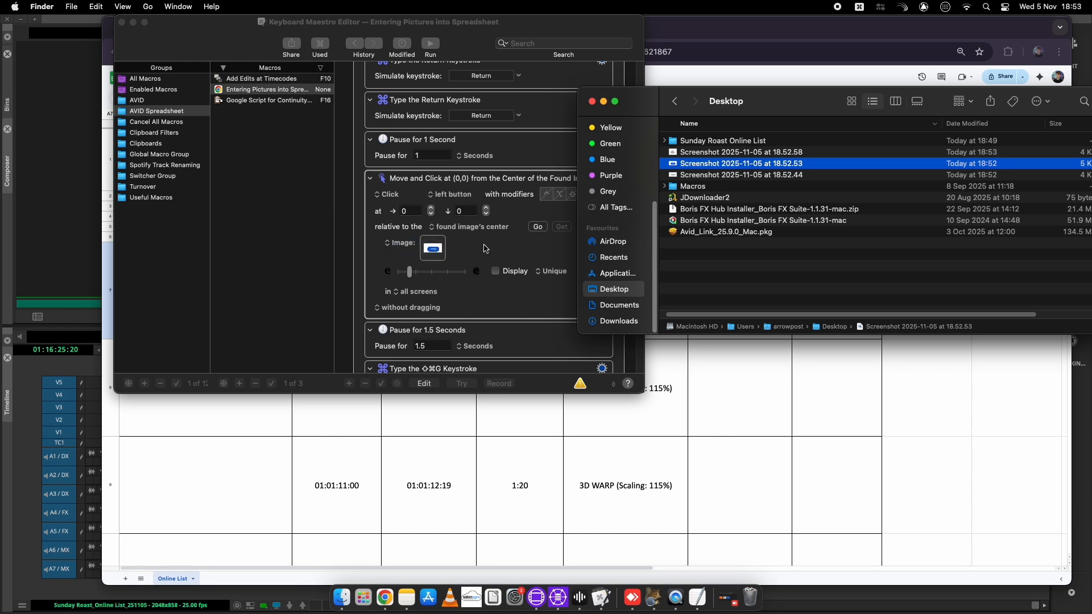
scroll(558, 228, "down", 10)
left_click_drag(698, 153, 456, 228)
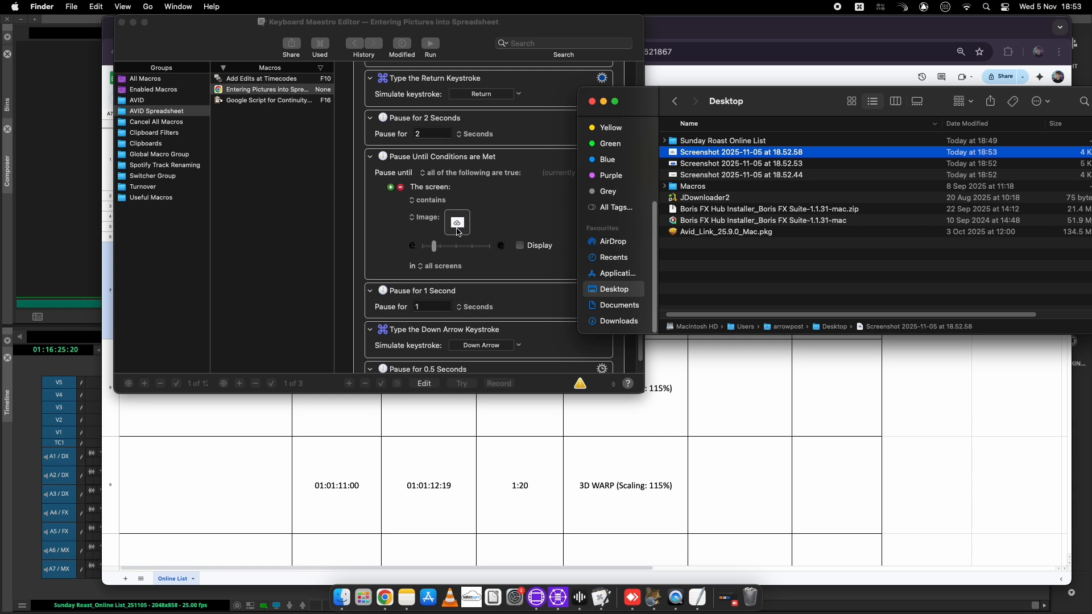
left_click(283, 432)
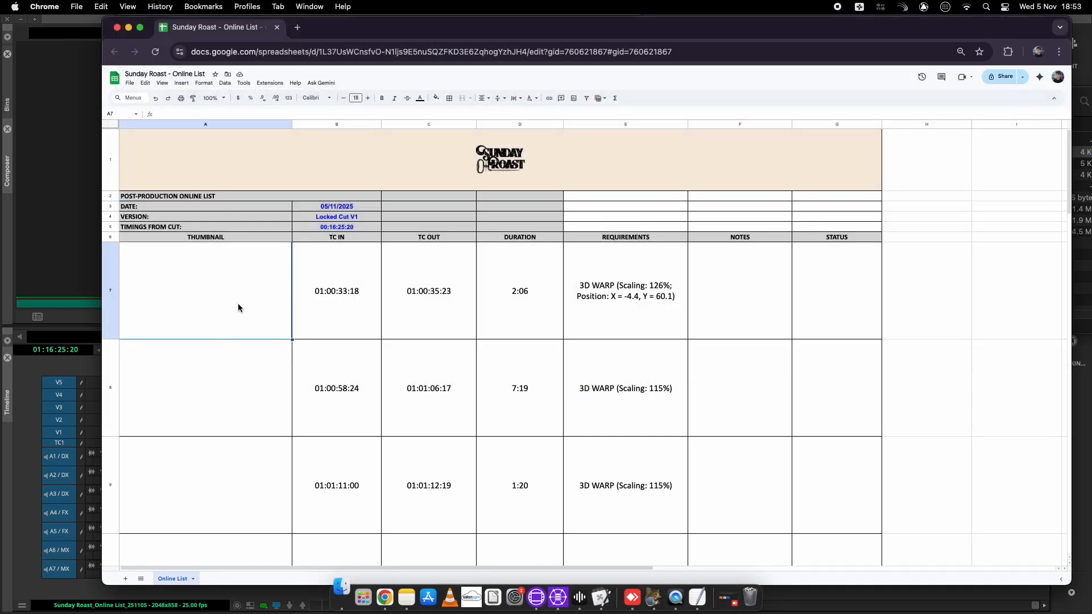
Run the macro to upload the _0000.jpg marker frame into A7 beside 01:00:33:18
left_click(342, 597)
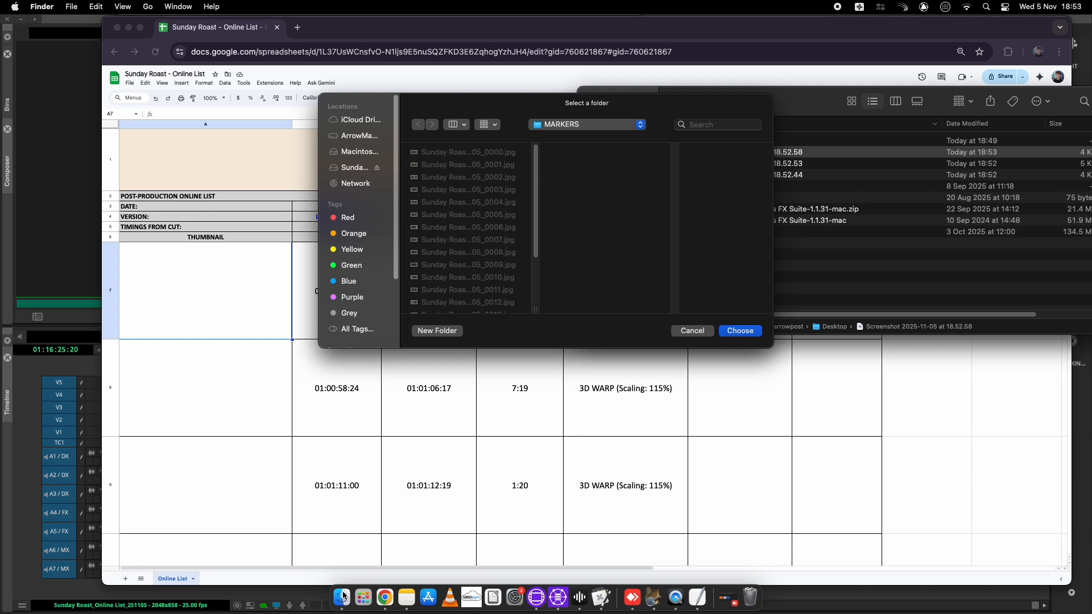
left_click(747, 333)
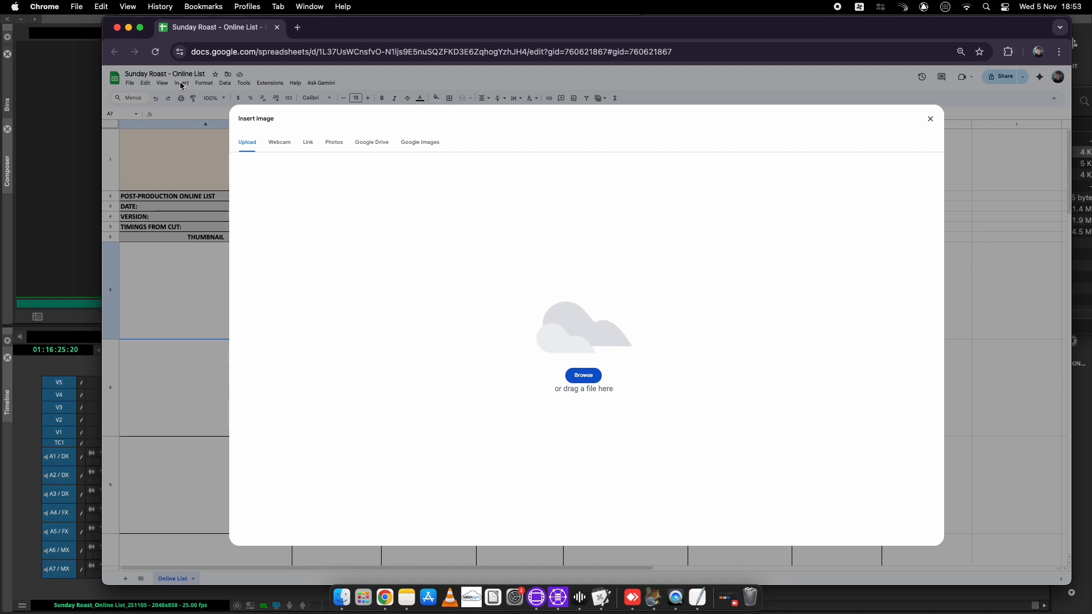
left_click(583, 376)
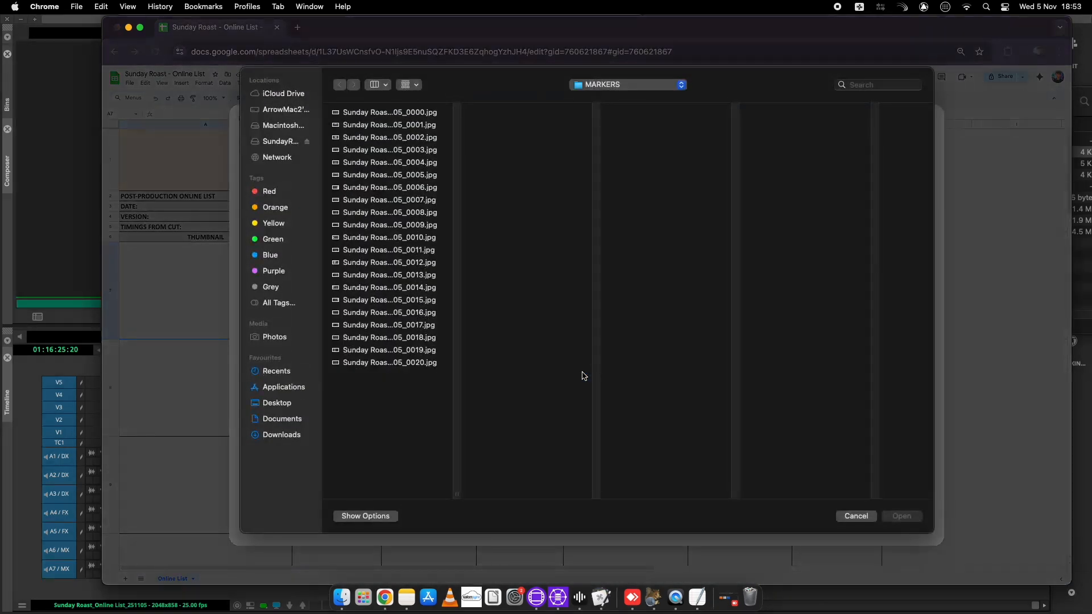
key("super+shift+g")
key("super+v")
key("Return")
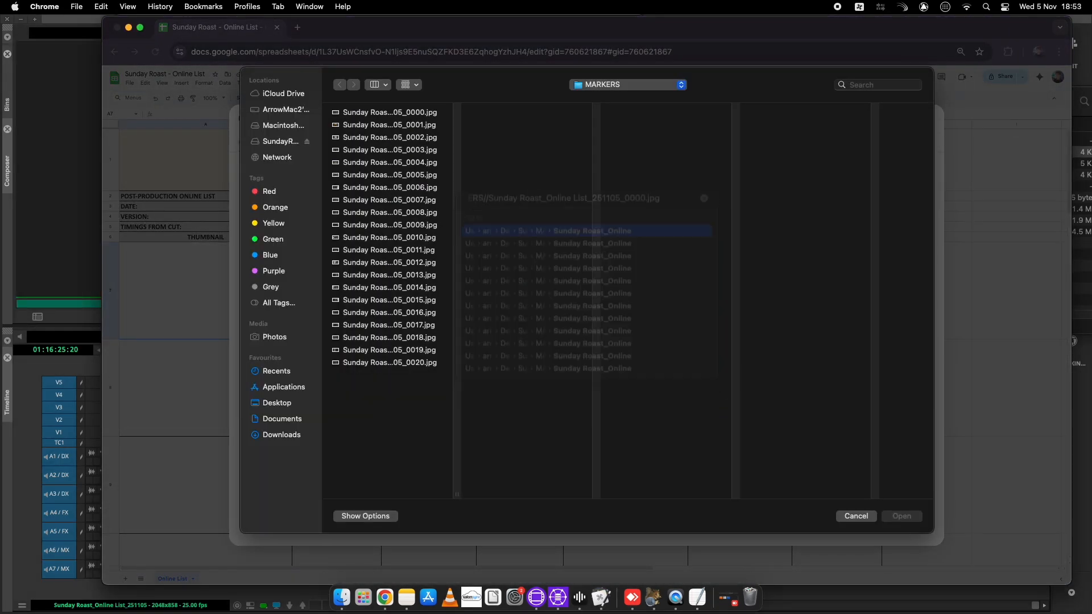
key("Return")
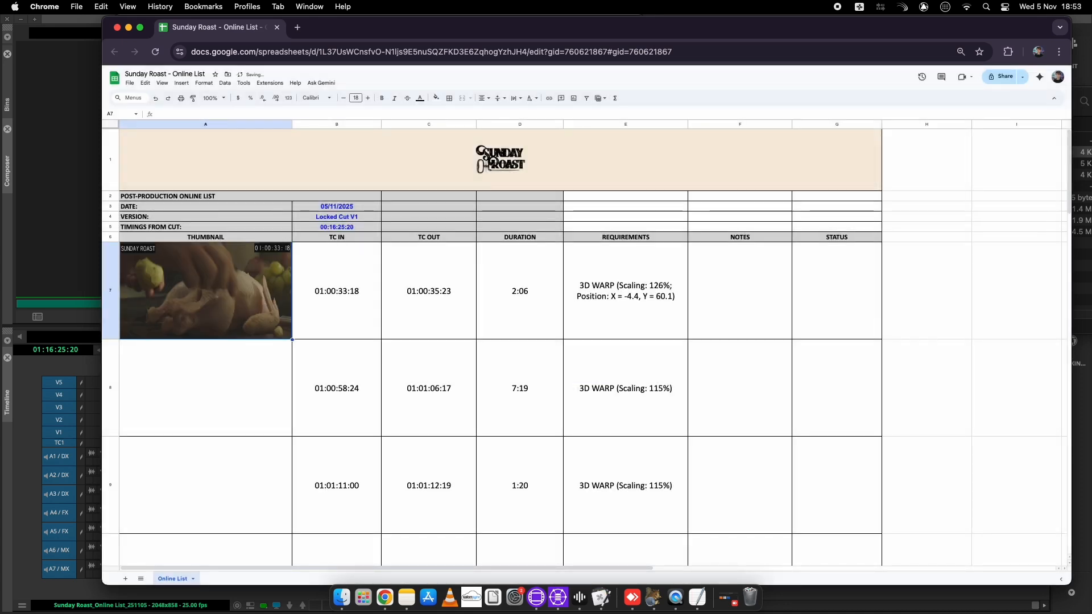
Upload the second marker image into the second clip's empty thumbnail cell
left_click(205, 388)
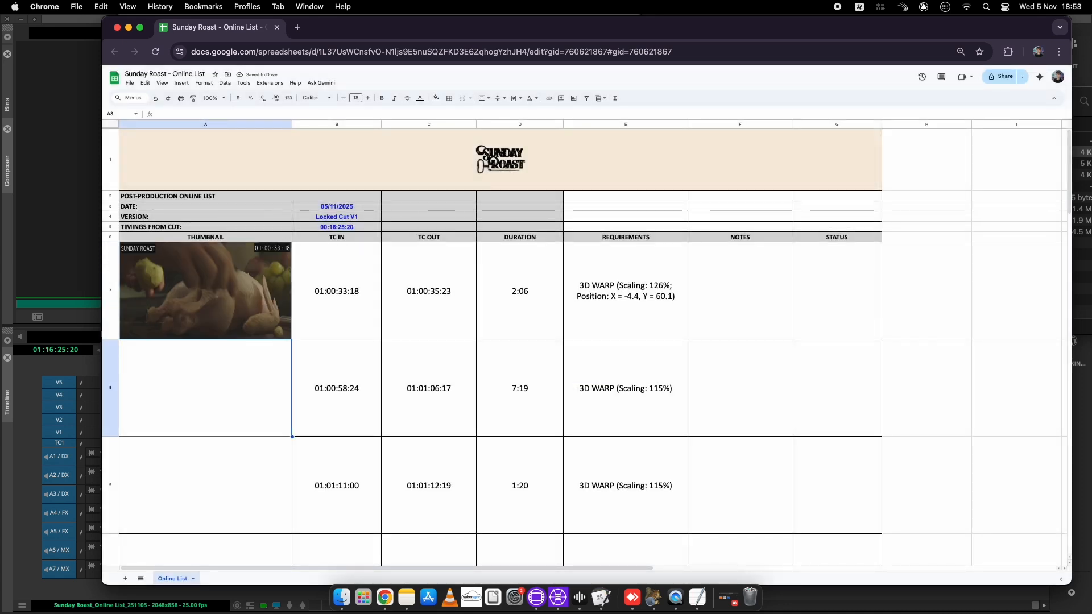
key("ctrl+alt+i")
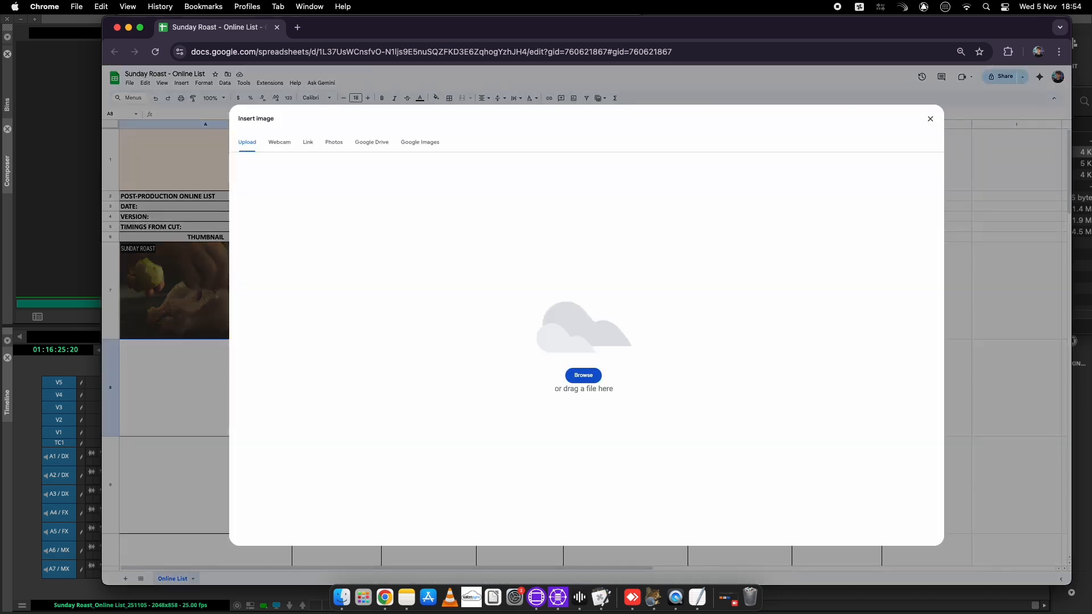
key("Return")
key("super+shift+g")
key("super+v")
key("Return")
key("Return")
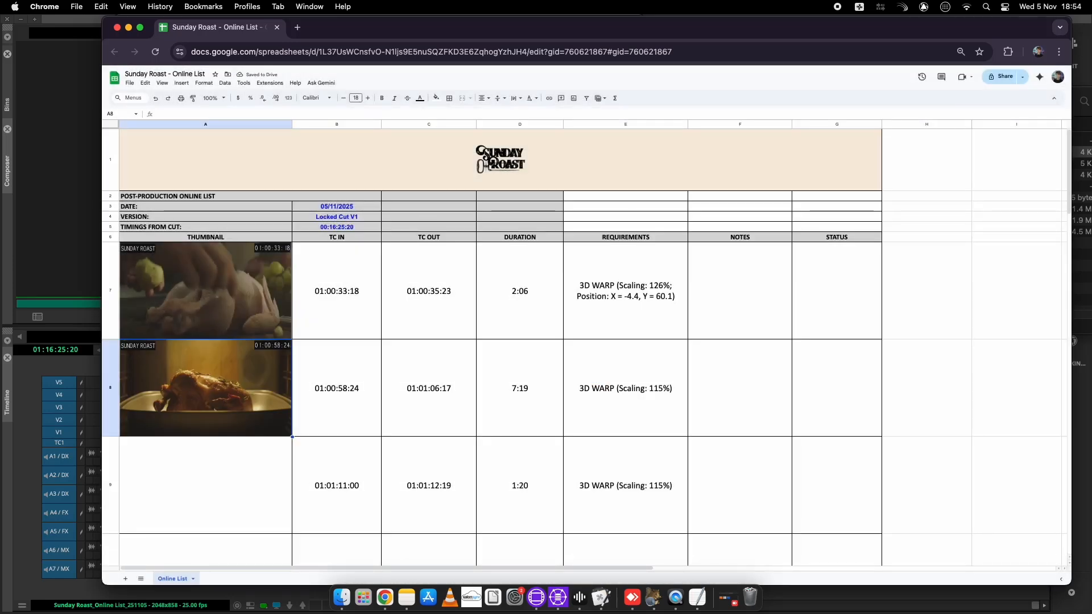
Insert the _0002 frame image into cell A9
left_click(206, 485)
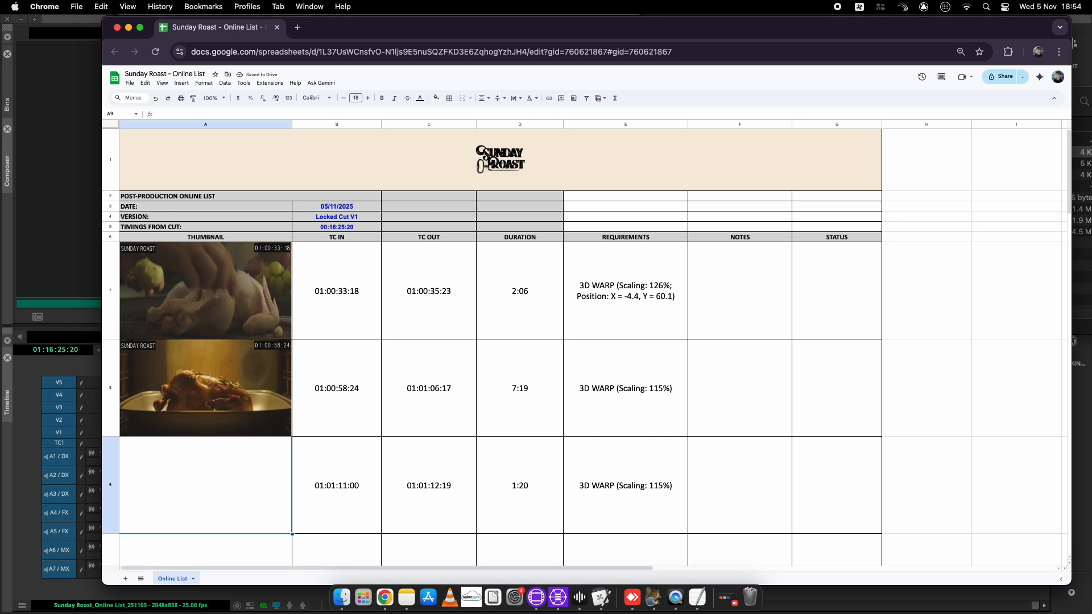
key("ctrl+alt+i")
key("i")
key("Return")
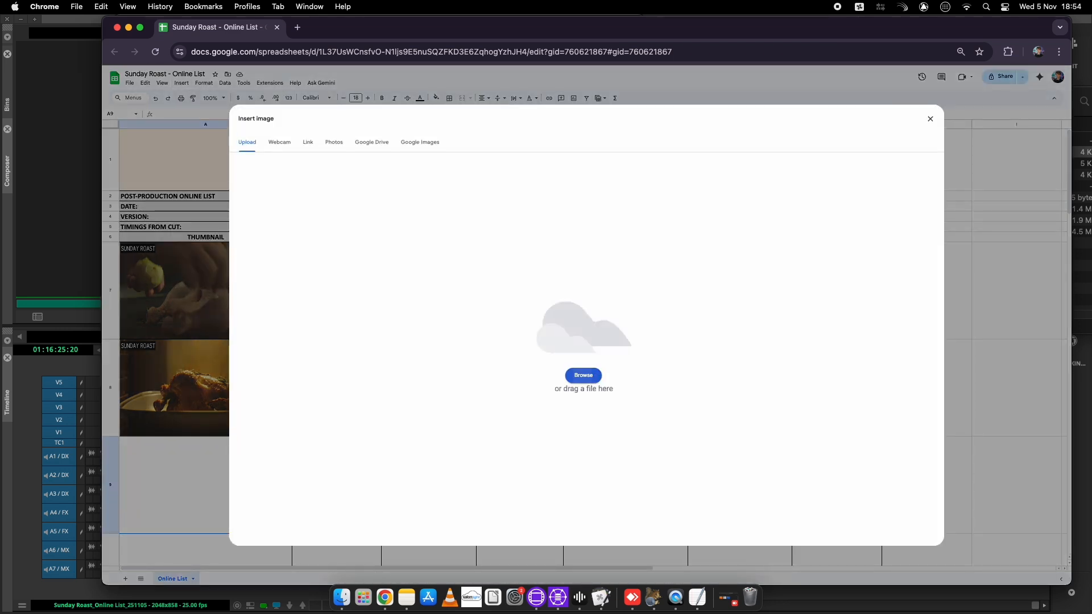
left_click(583, 375)
key("shift+super+g")
key("super+v")
key("Return")
key("Return")
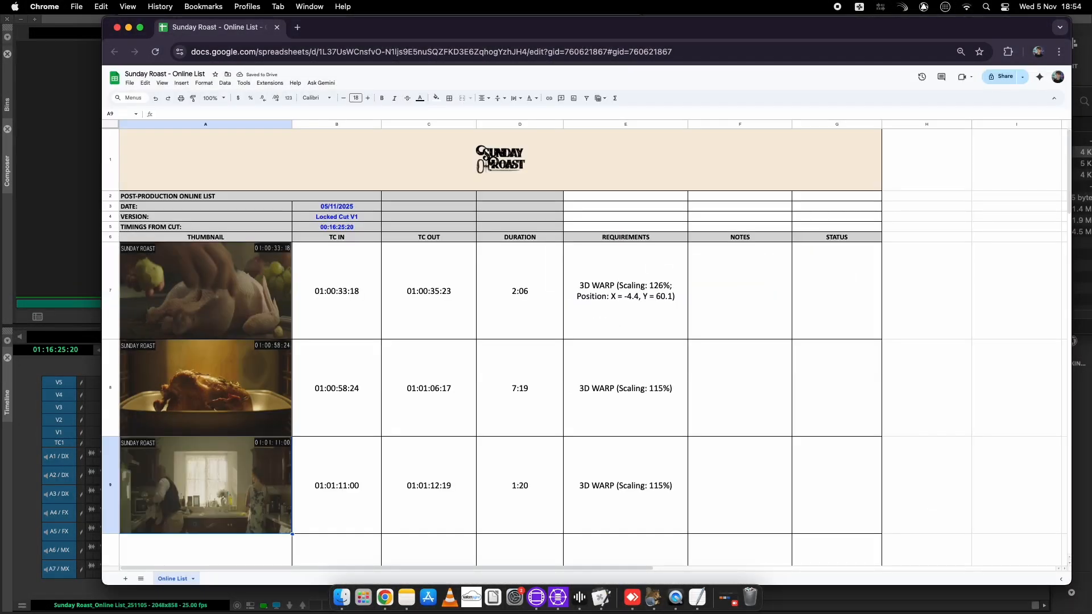
Upload the _0003 frame image into A10, then start an image insertion in A11
key("Down")
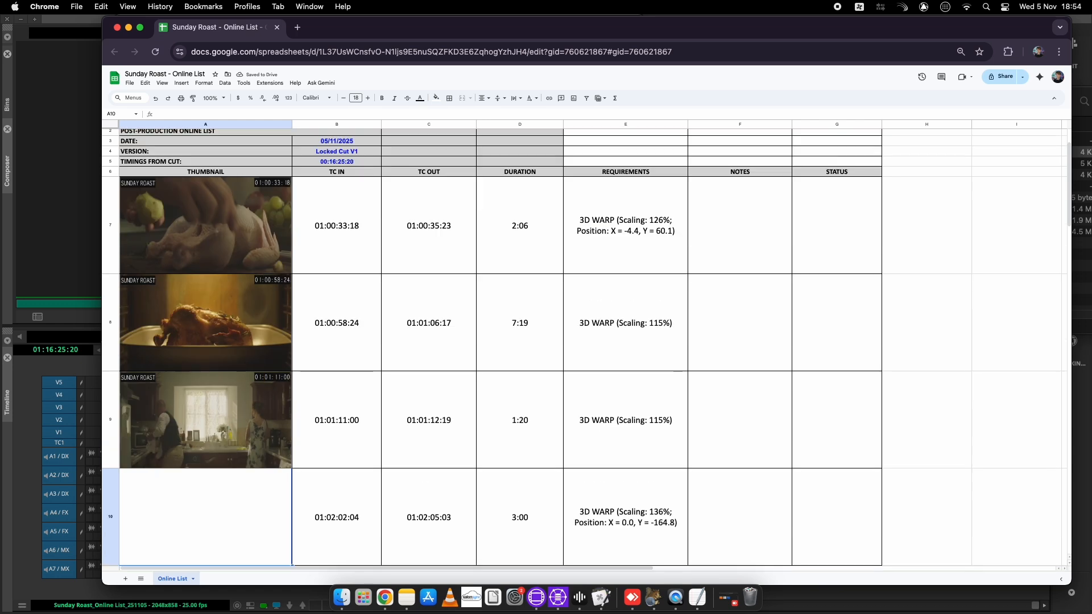
key("ctrl+alt+i")
key("Return")
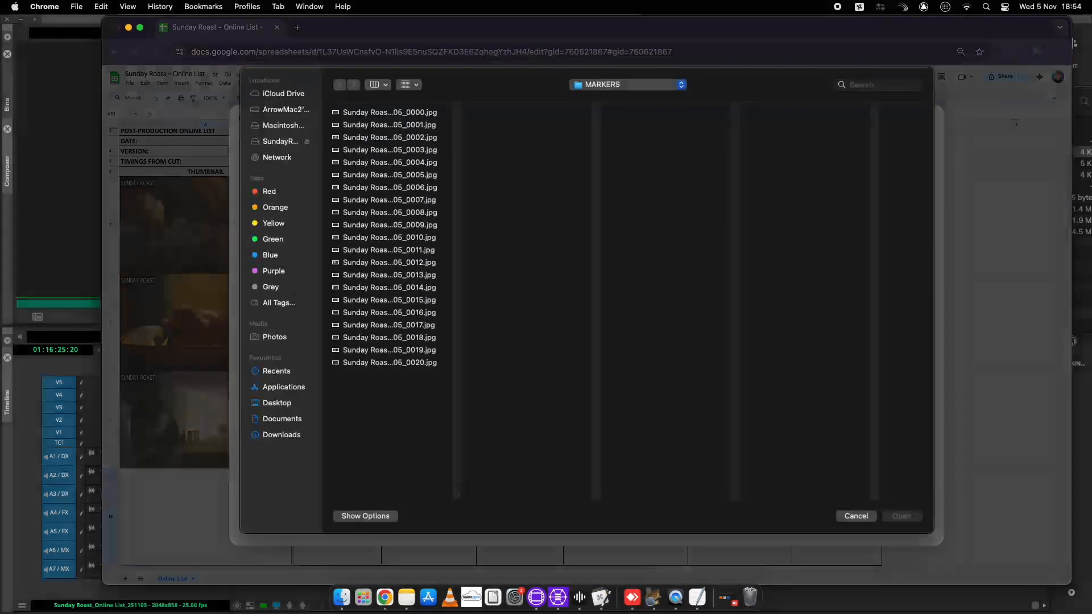
key("super+shift+g")
key("super+v")
key("Return")
key("Return")
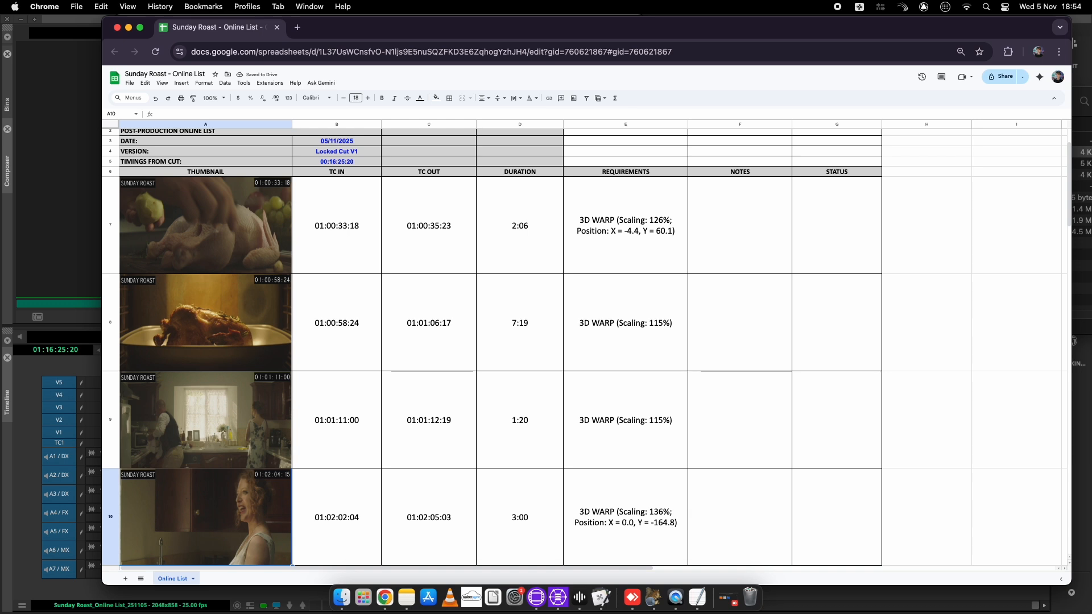
key("Down")
key("ctrl+alt+i")
key("i")
key("Return")
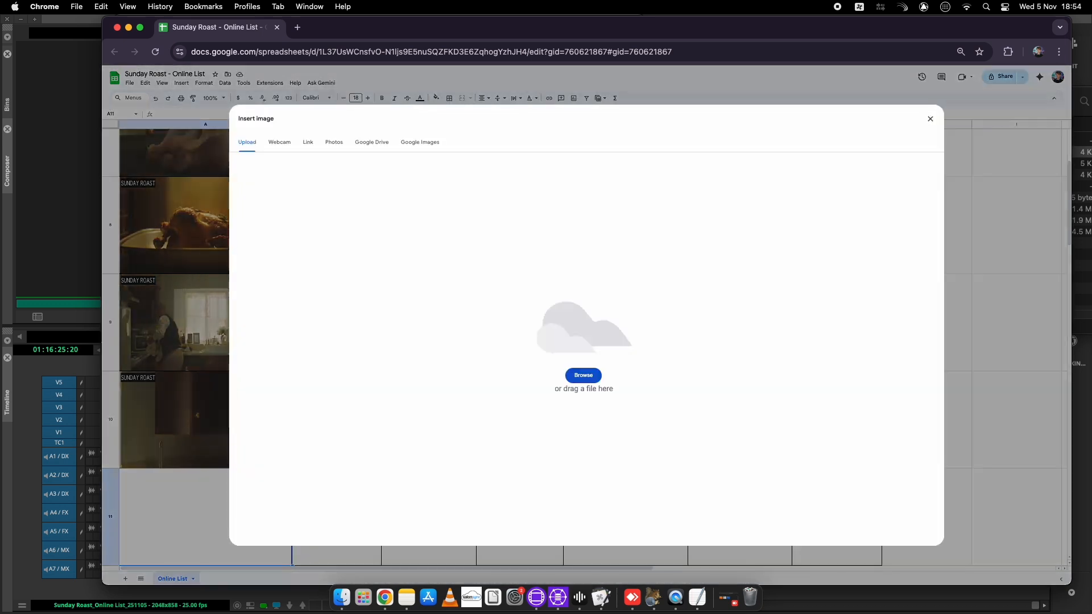
Upload the _0004 and _0005 frame images into cells A11 and A12
left_click(583, 375)
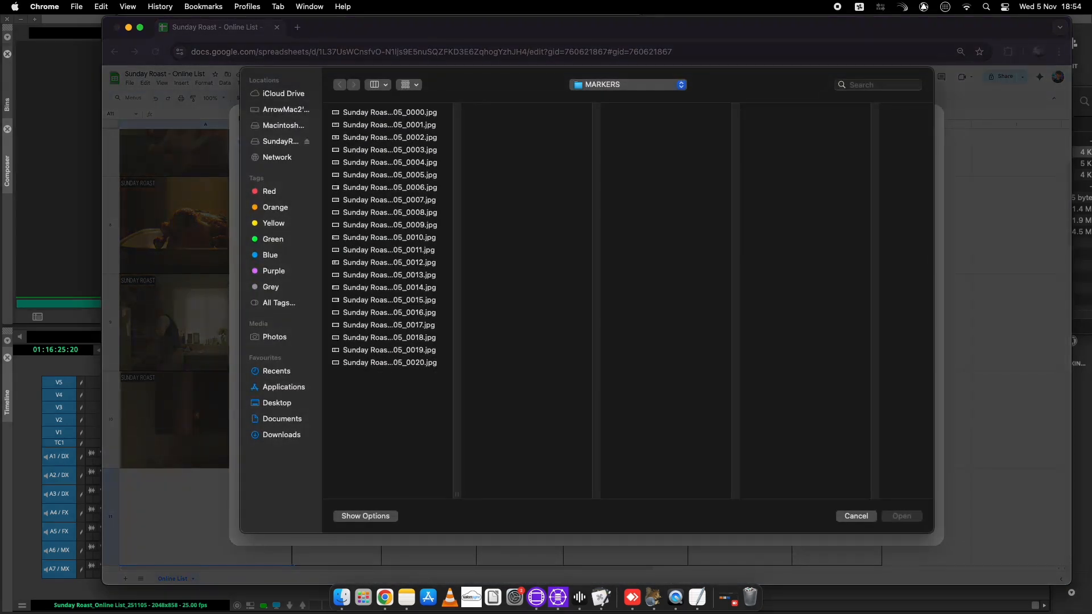
key("shift+super+g")
key("super+v")
key("Return")
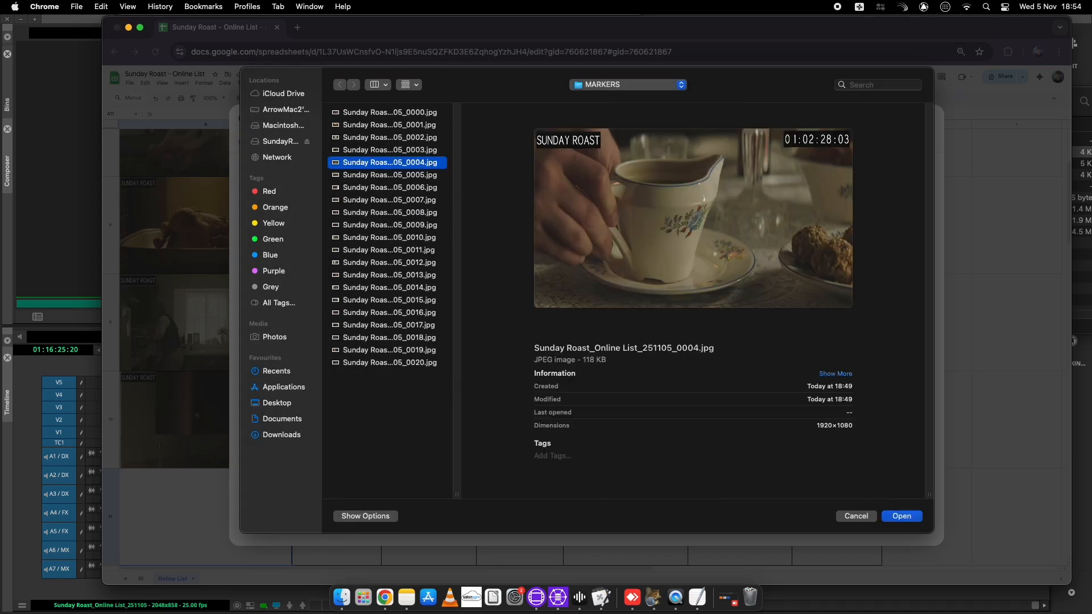
key("Return")
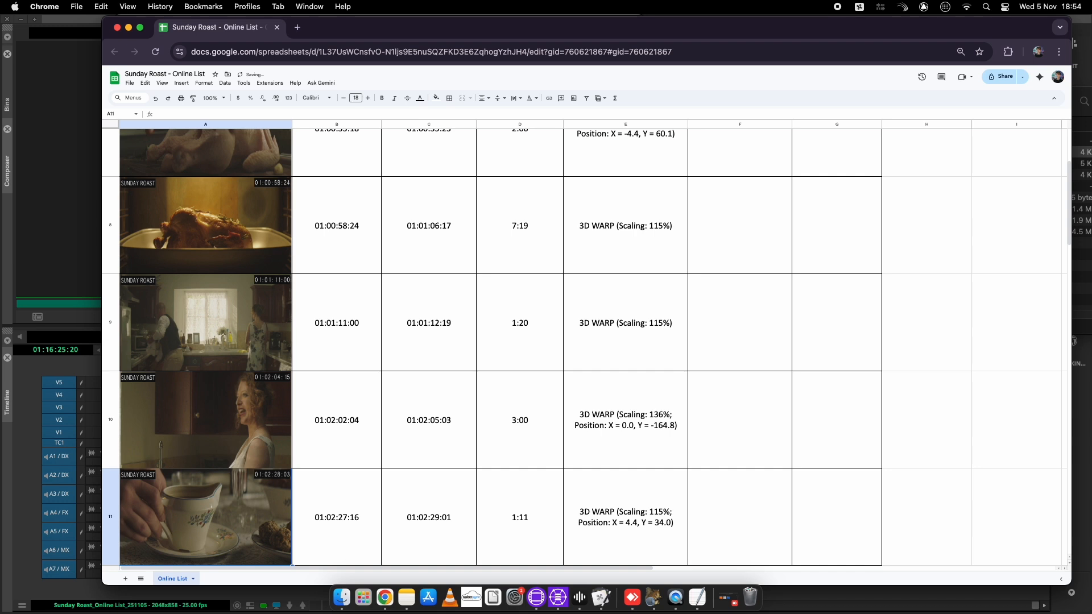
key("Down")
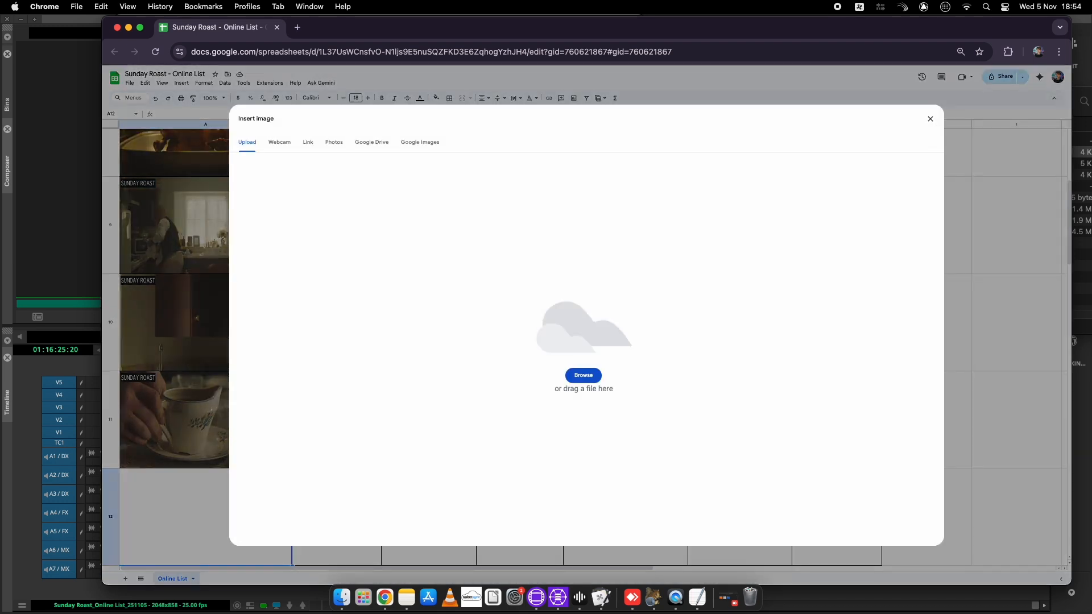
key("Return")
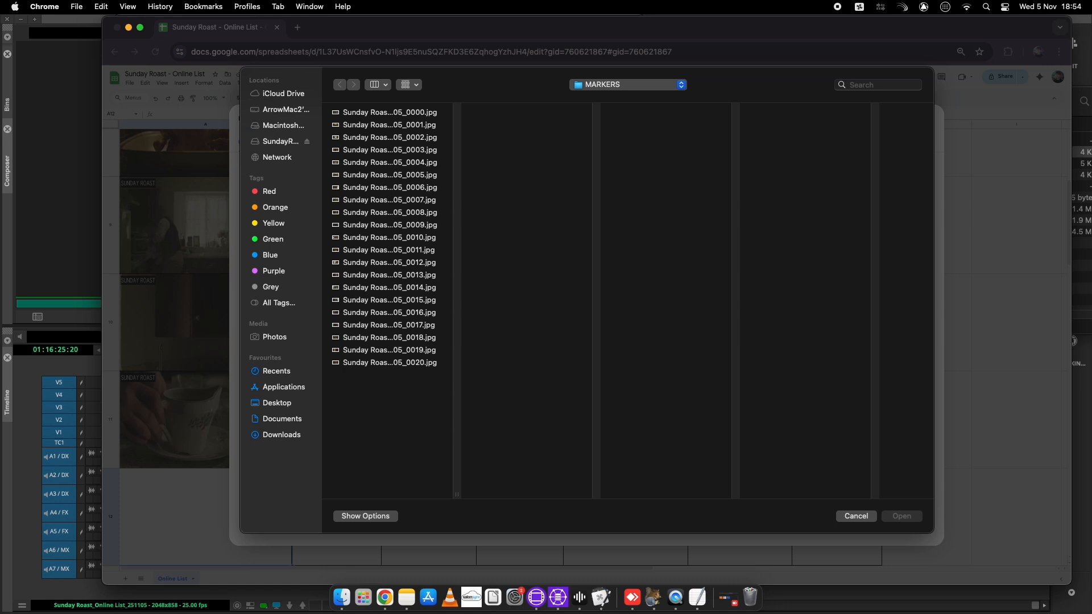
key("shift+super+g")
key("super+v")
key("Return")
key("Return")
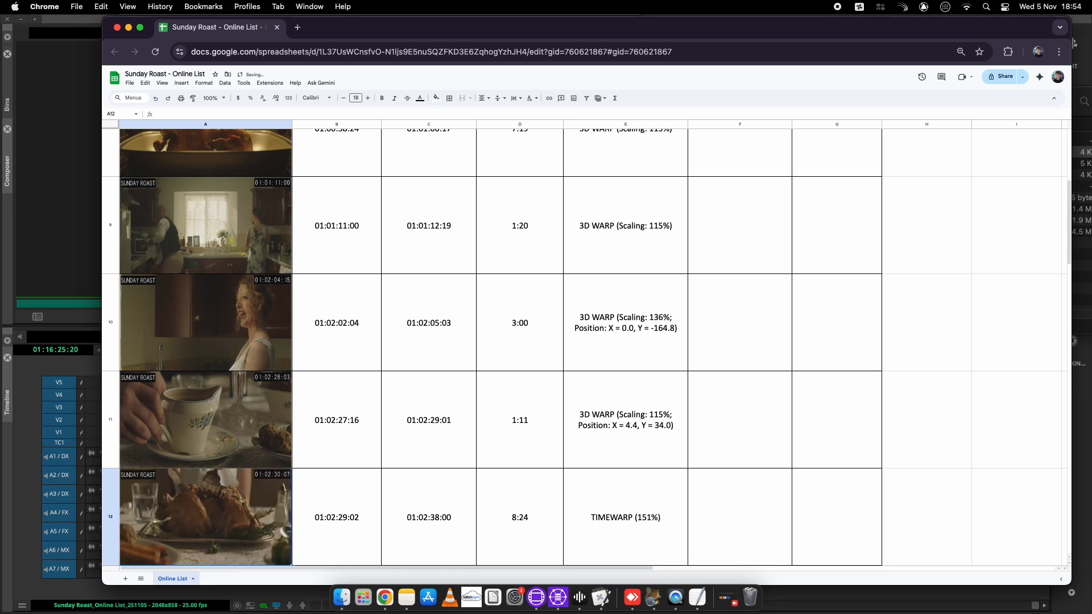
Insert the next frame images into cells A13, A14 and A15
key("Down")
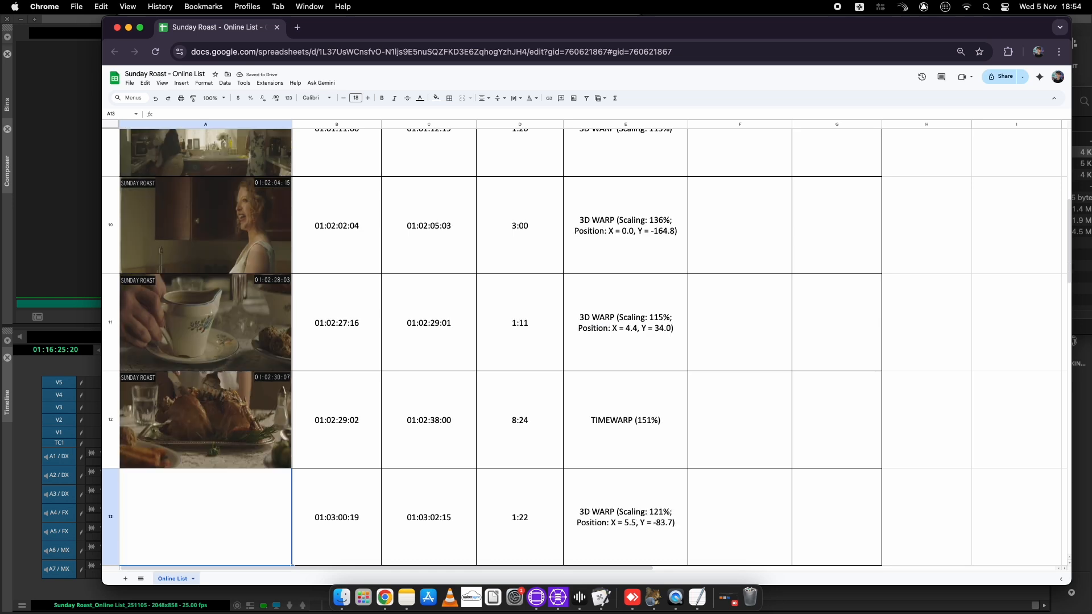
key("ctrl+alt+i")
key("Return")
key("super+shift+g")
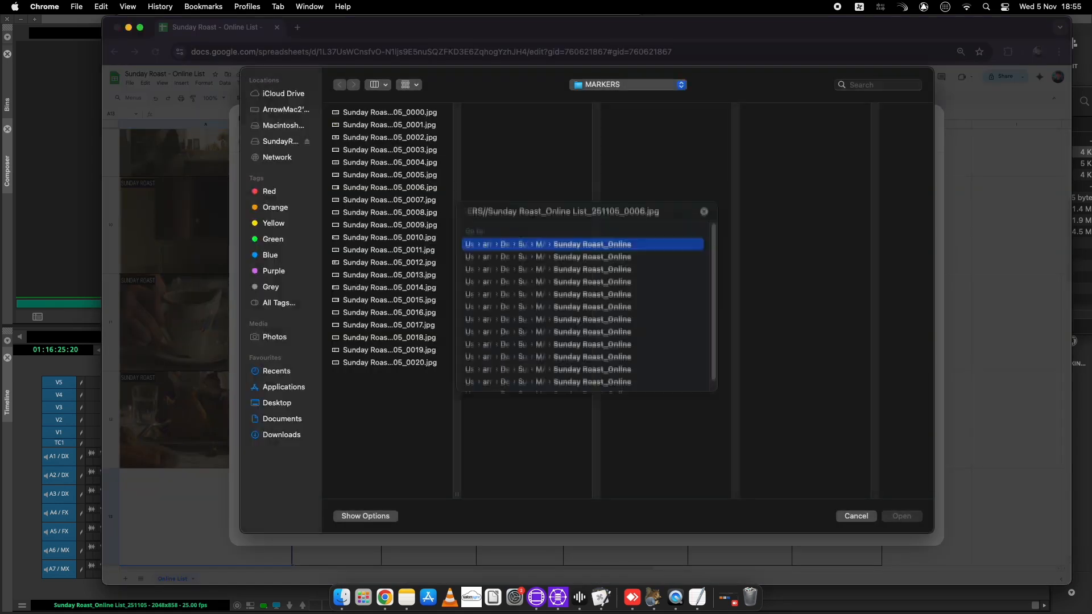
key("Return")
key("Return")
key("Down")
key("Return")
key("super+shift+g")
key("Return")
key("Return")
key("Down")
key("Return")
key("super+shift+g")
key("Return")
key("Return")
Insert the next frame image into cell A16
key("Down")
key("Return")
key("super+shift+g")
key("Return")
key("Return")
key("Down")
key("Return")
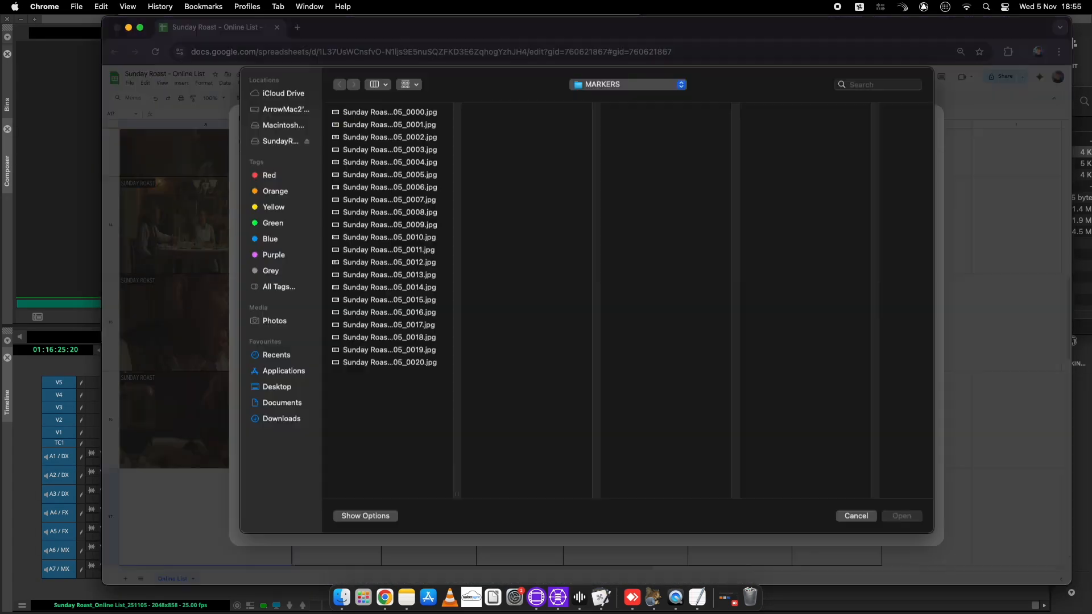
key("super+shift+g")
key("Return")
key("Return")
Insert frame images into A17 through A19 and scroll back to the top of the list
key("ctrl+alt+i")
key("Return")
key("super+shift+g")
key("Return")
key("Return")
key("Down")
key("Down")
key("super+shift+g")
key("Return")
key("Return")
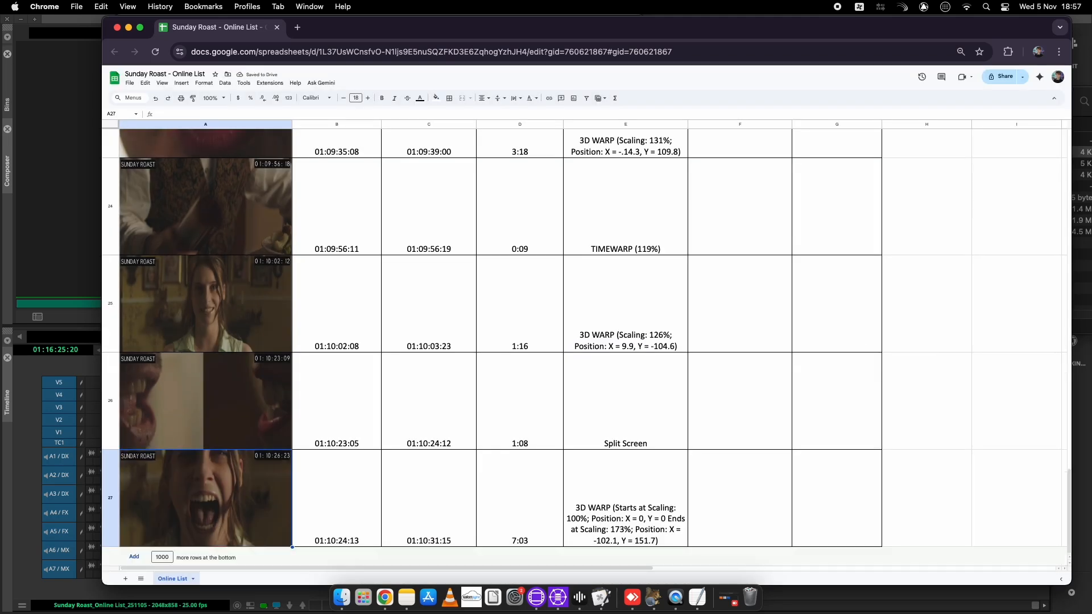
scroll(351, 317, "up", 20)
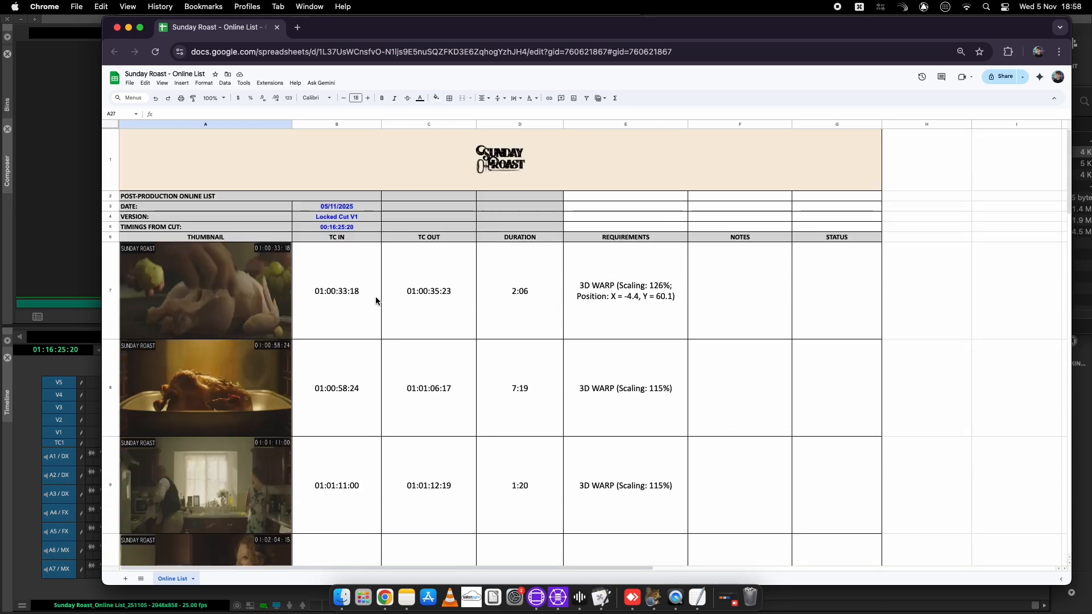
Browse the MARKERS frames in Gallery view, starting from _0000.jpg stamped 01:00:33:18
left_click(341, 597)
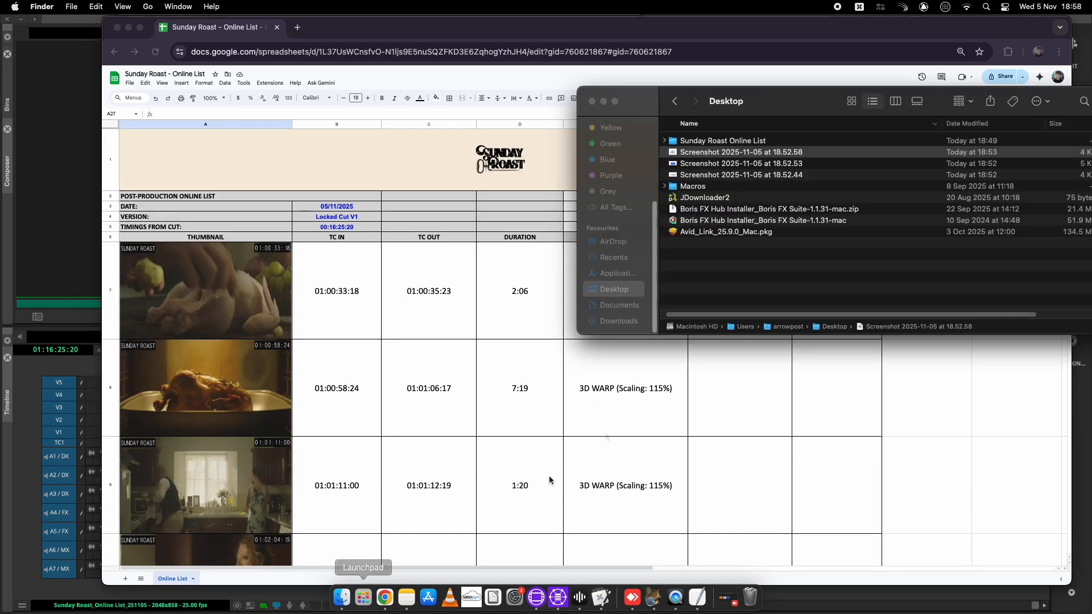
double_click(763, 145)
double_click(736, 142)
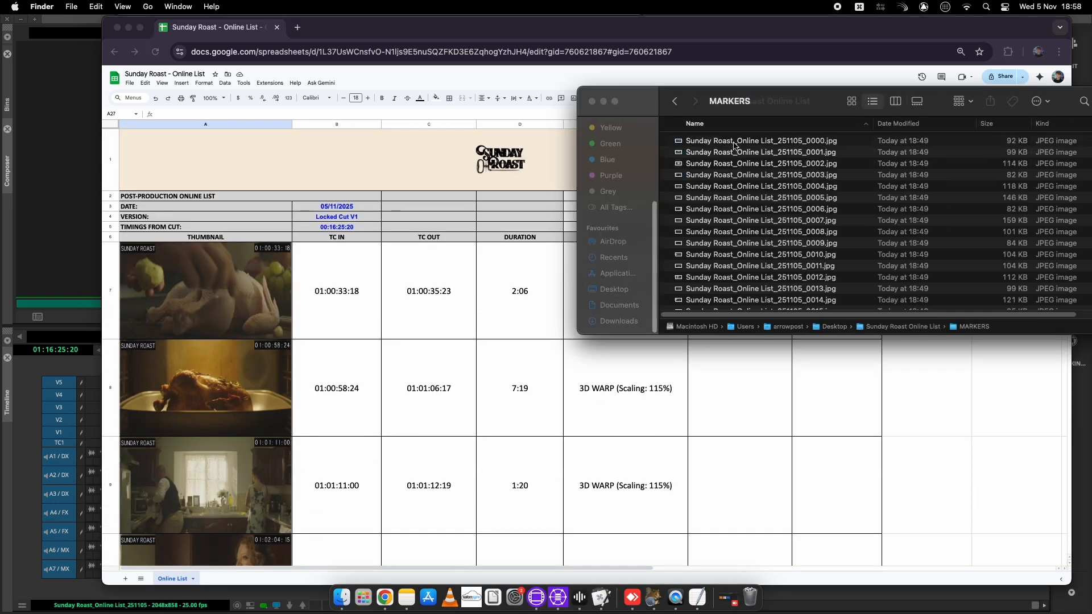
left_click(895, 101)
left_click_drag(937, 102, 731, 114)
left_click(711, 113)
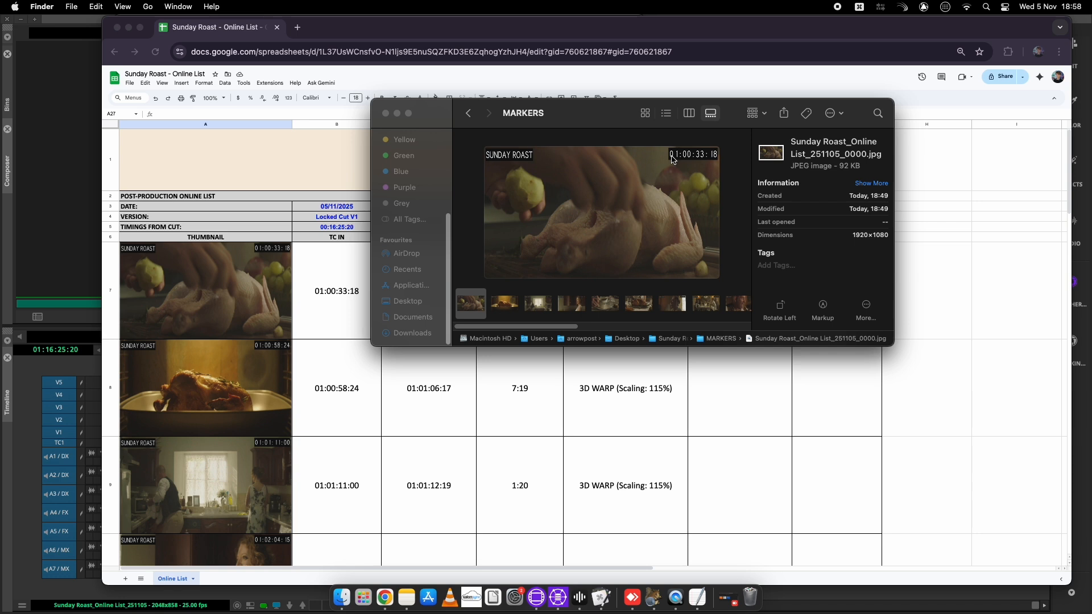
key("Right")
key("Right")
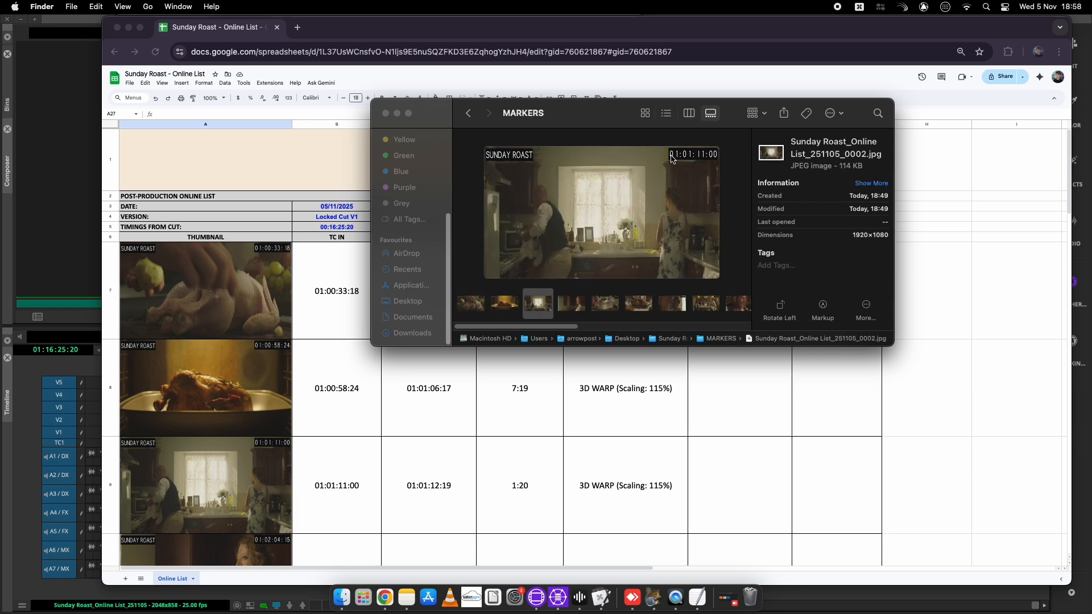